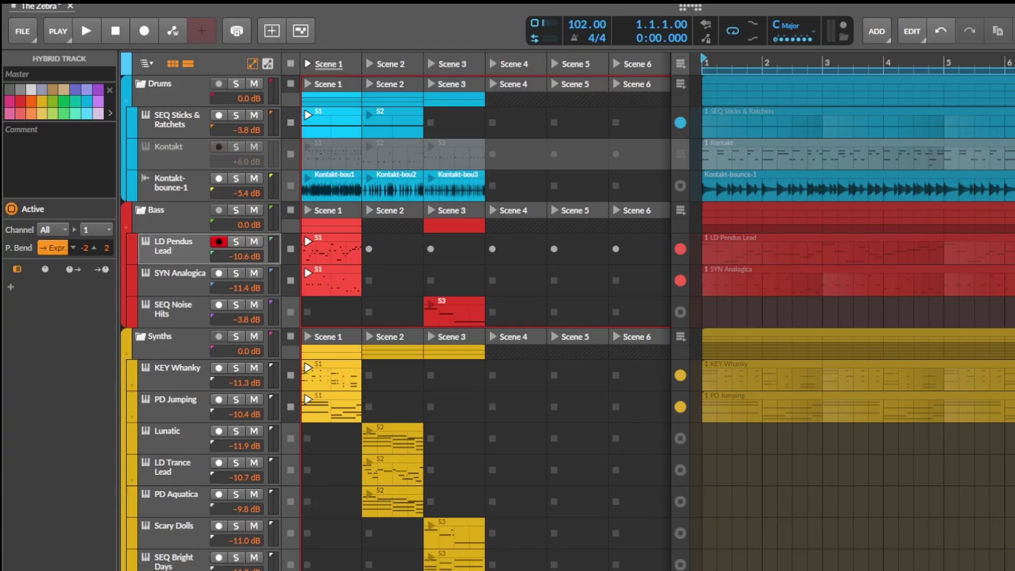
- Dissolve the Bass group into loose tracks
left_click(178, 213)
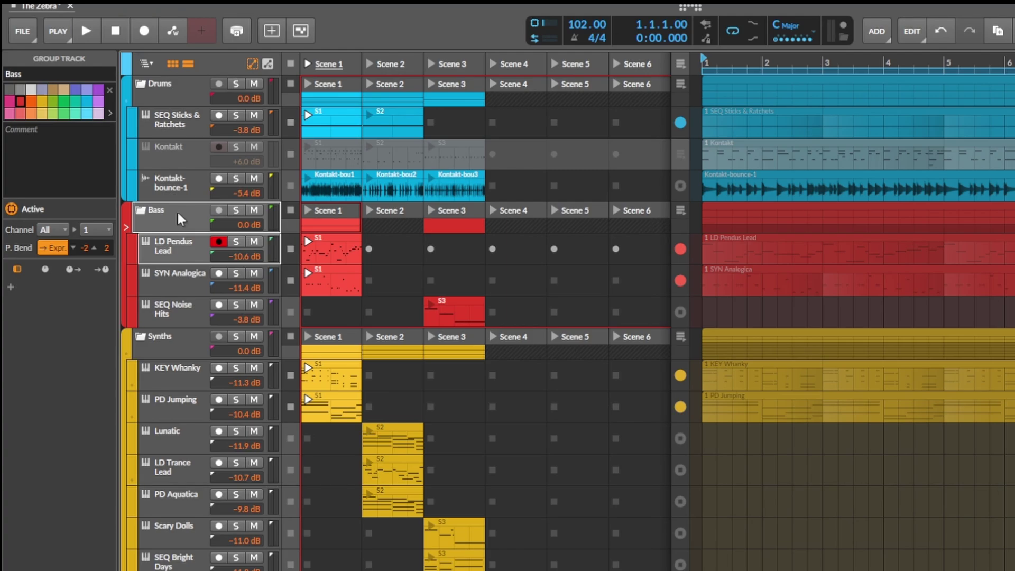
right_click(185, 215)
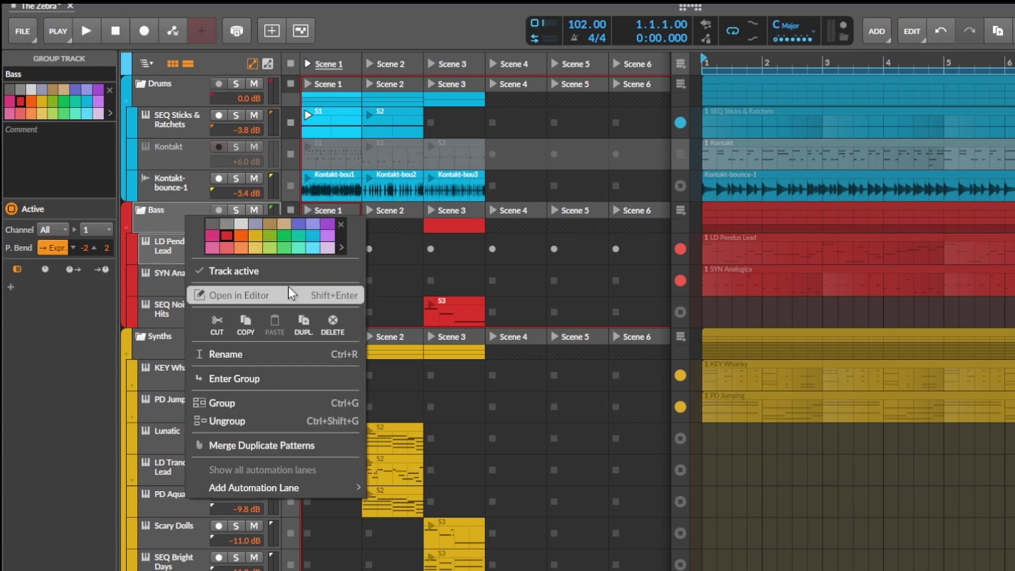
key("Escape")
- Group LD Pendus Lead through SEQ Noise Hits into a new group track named 'Bass'
left_click(168, 214)
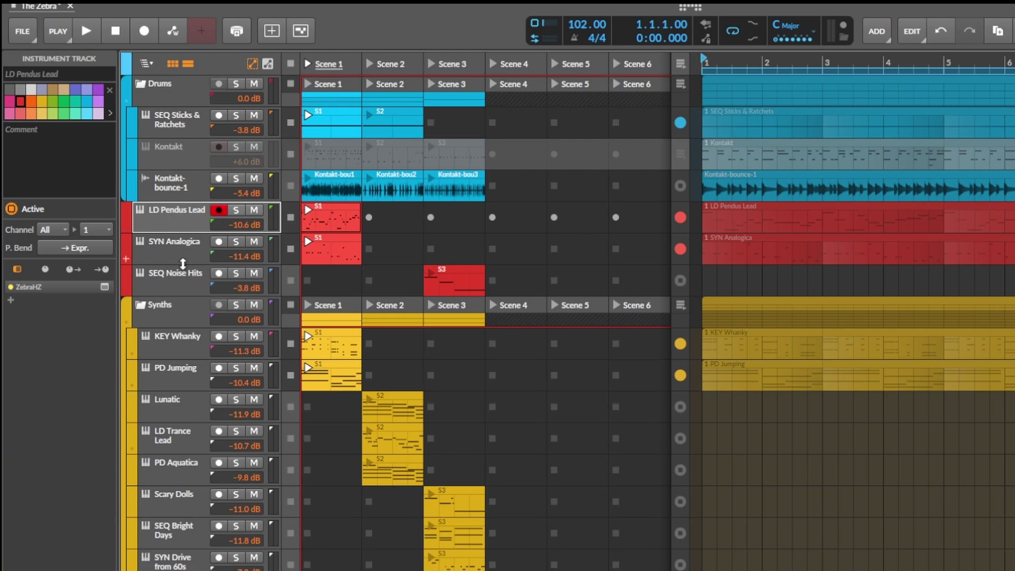
left_click(177, 279, "shift")
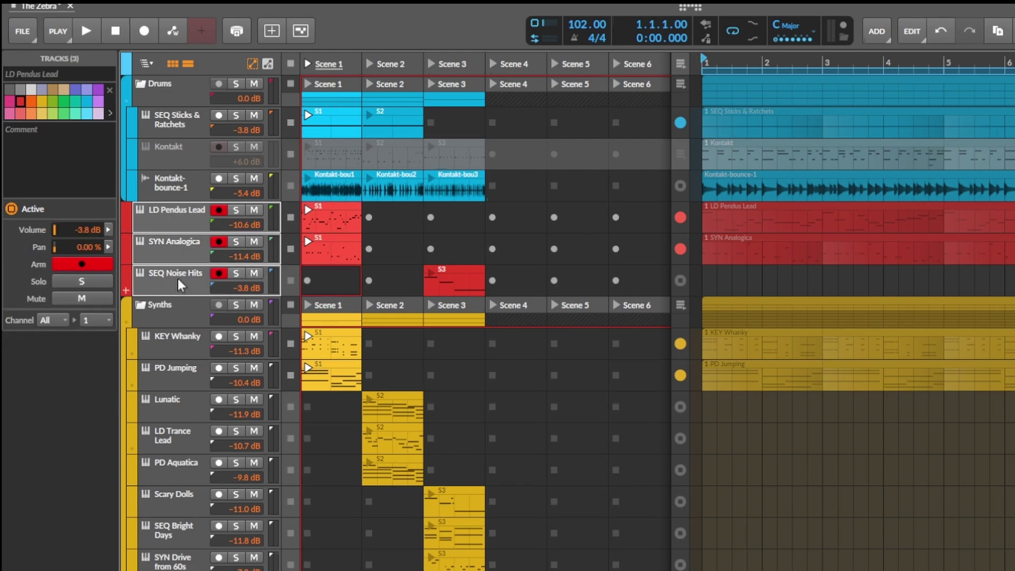
key("ctrl+g")
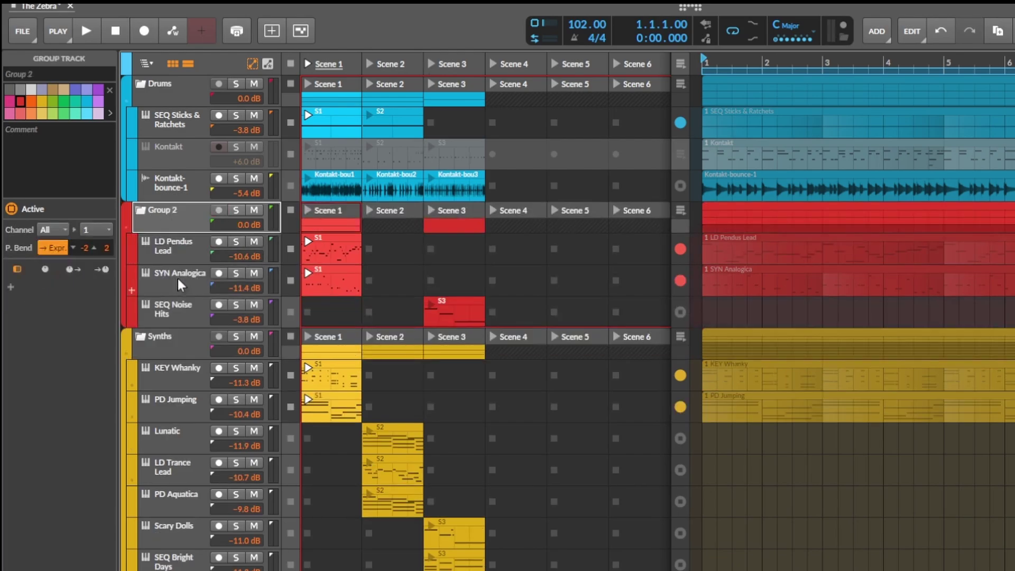
double_click(164, 211)
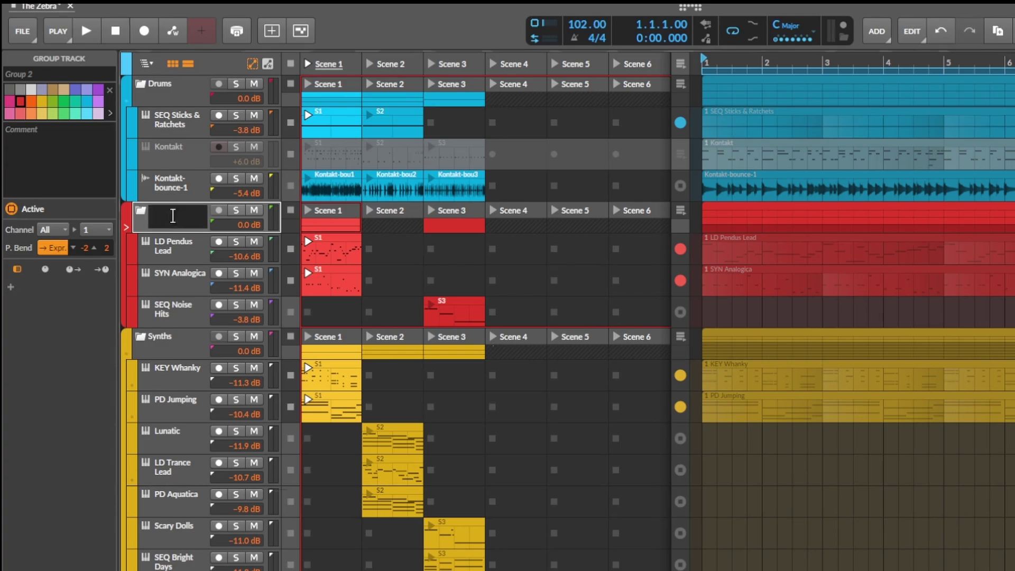
type("Bass")
key("Return")
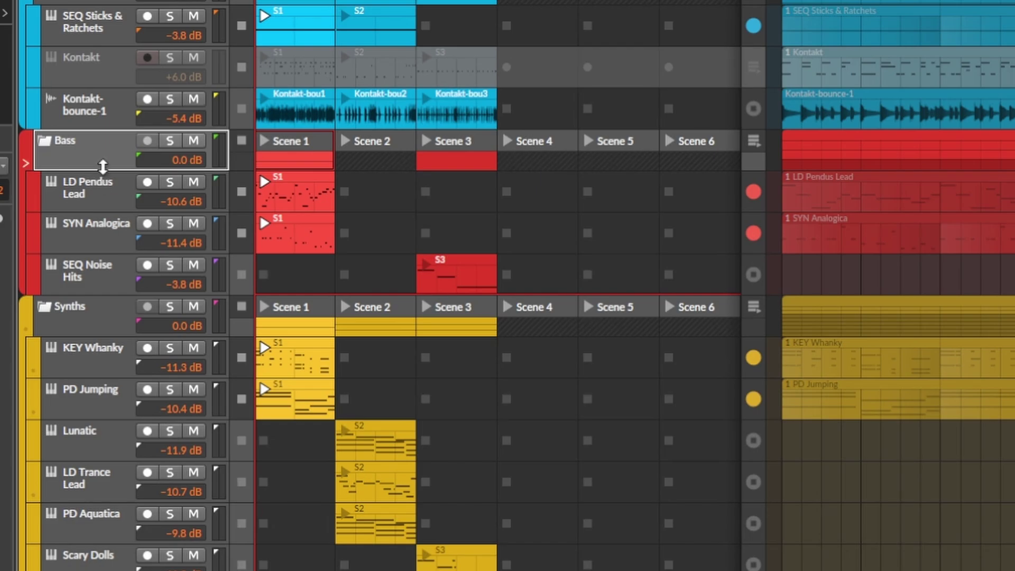
- Enlarge the Bass row, play the project, stop Bass clips and return its tracks to arrangement
left_click_drag(103, 167, 90, 212)
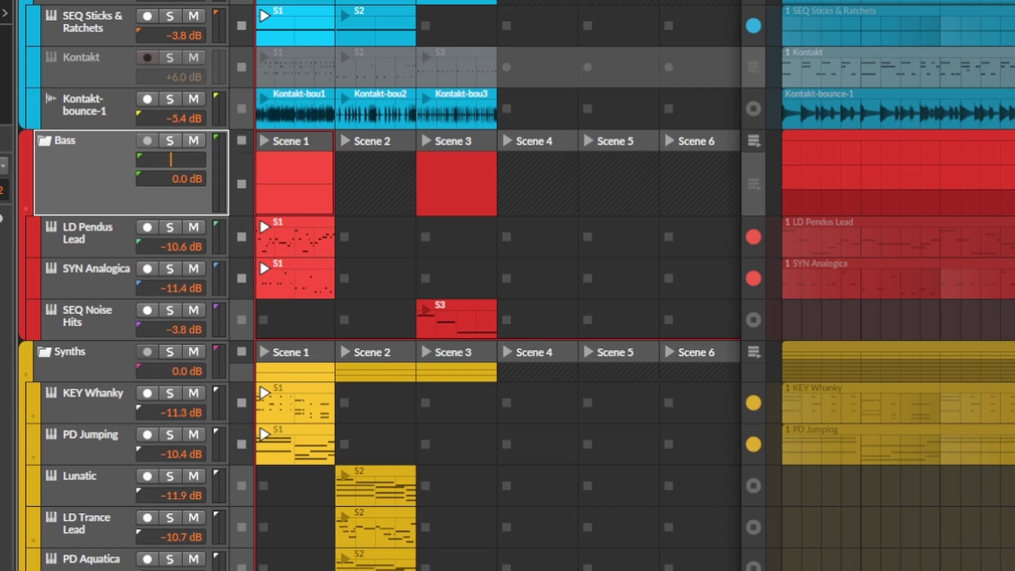
key("space")
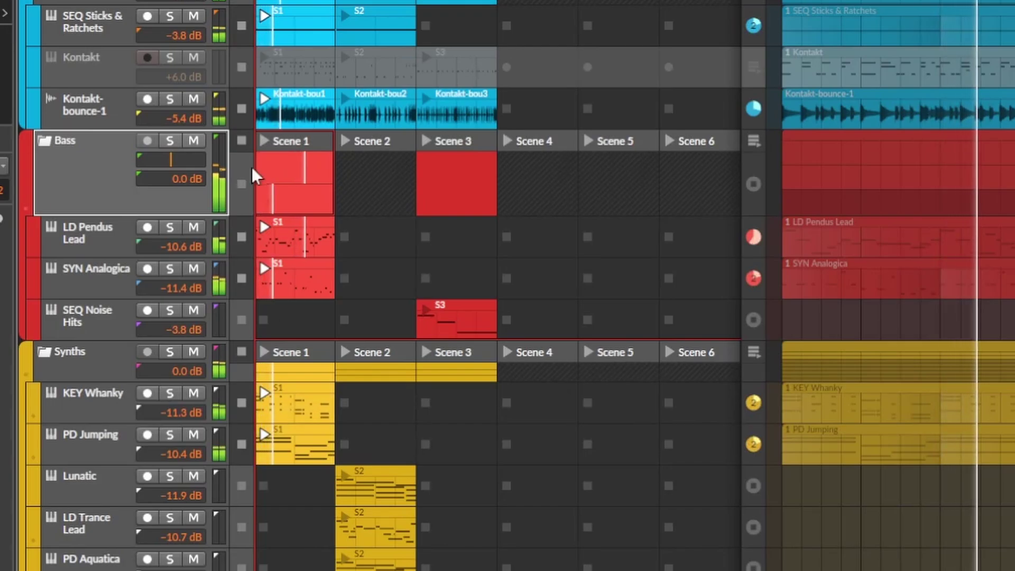
left_click(241, 141)
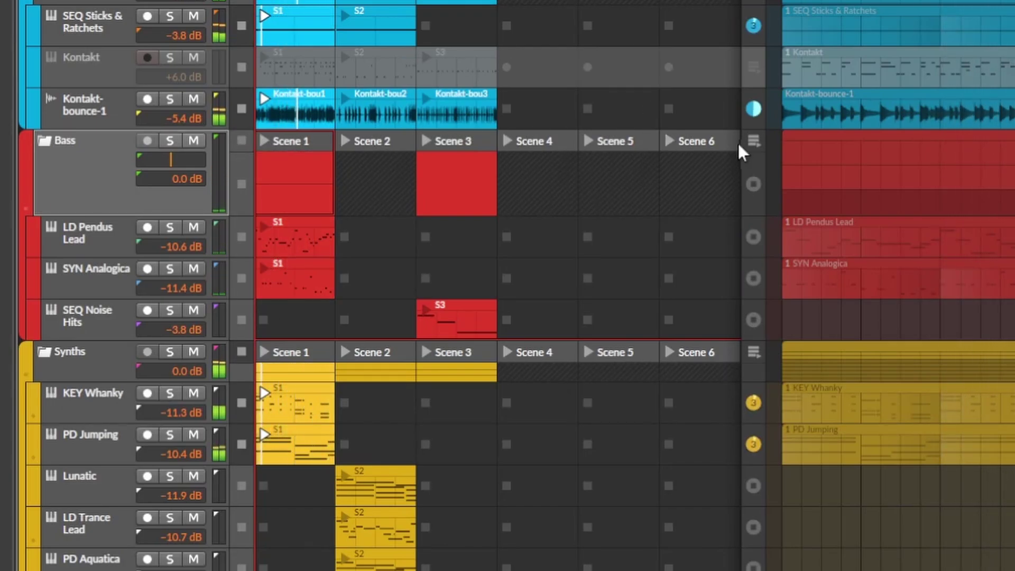
left_click(751, 141)
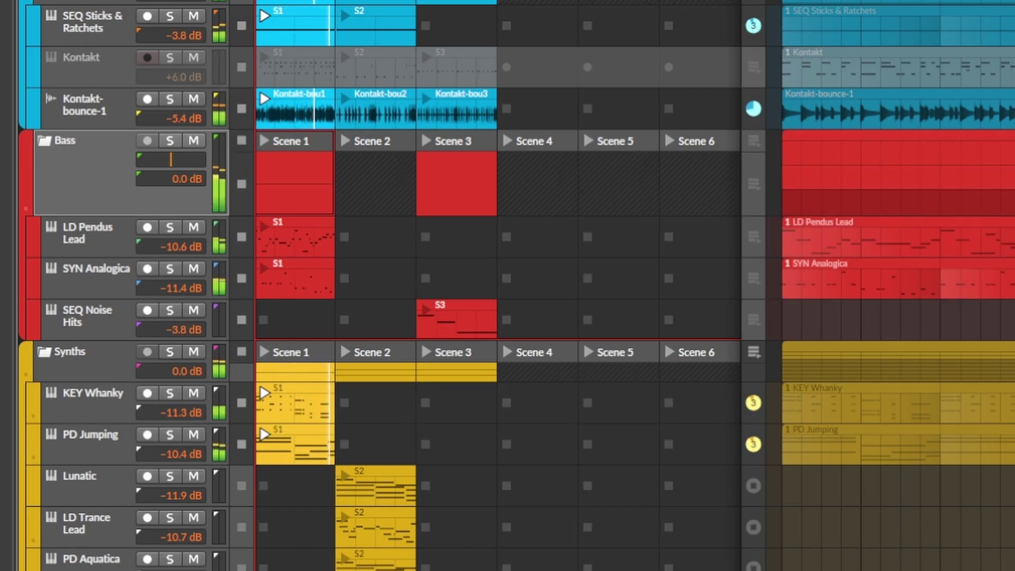
left_click(239, 142)
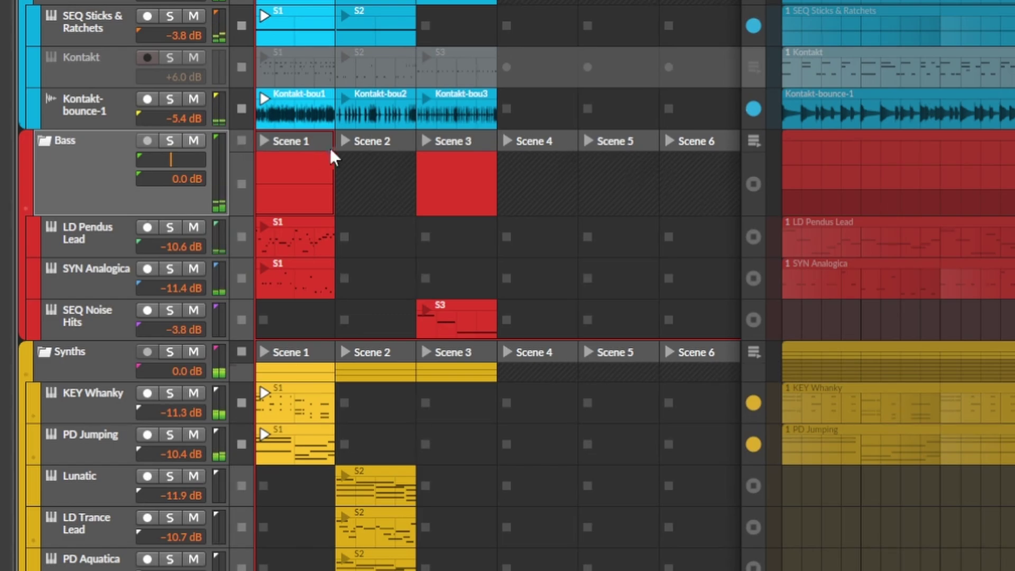
right_click(87, 151)
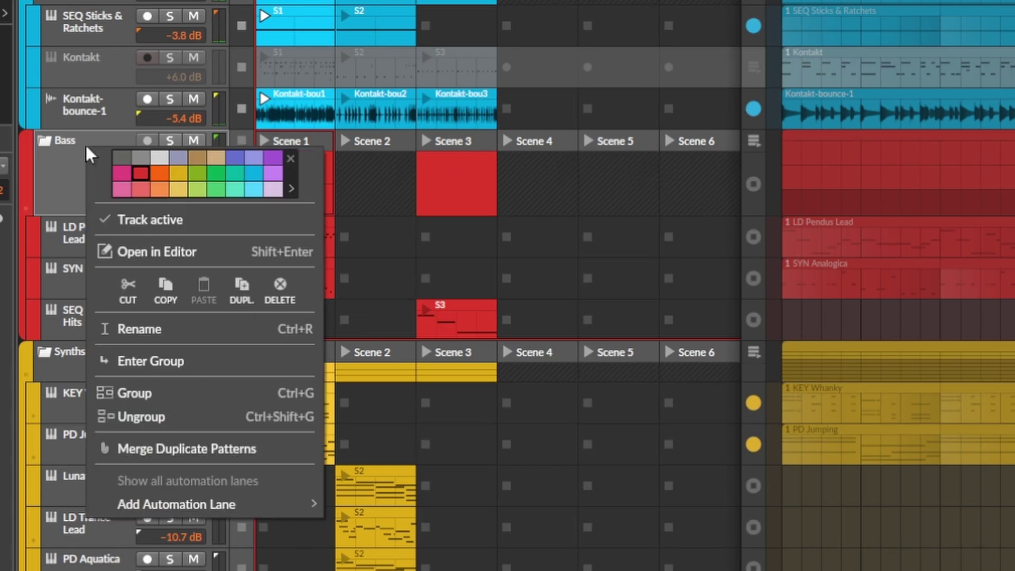
left_click(256, 358)
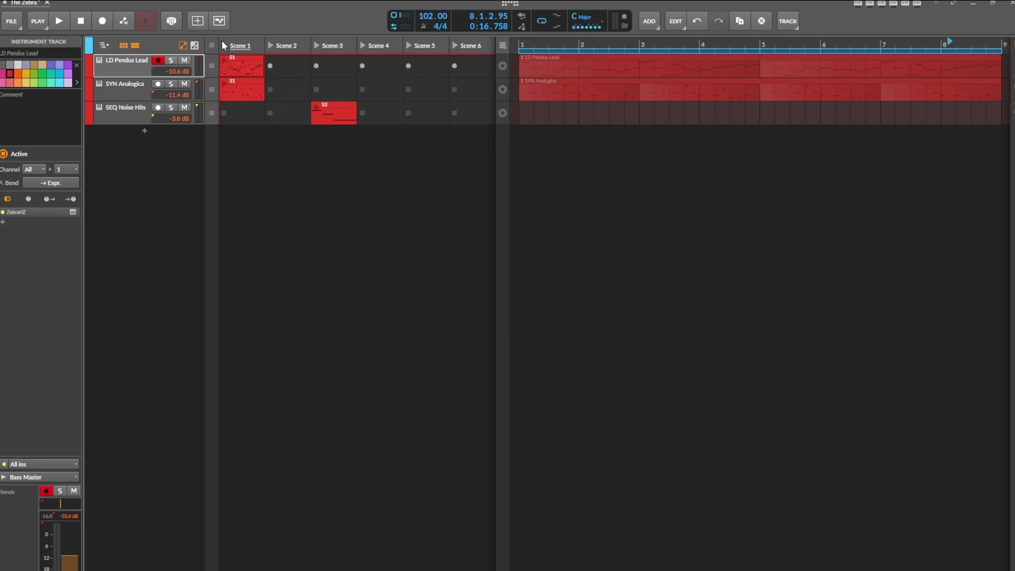
left_click(59, 21)
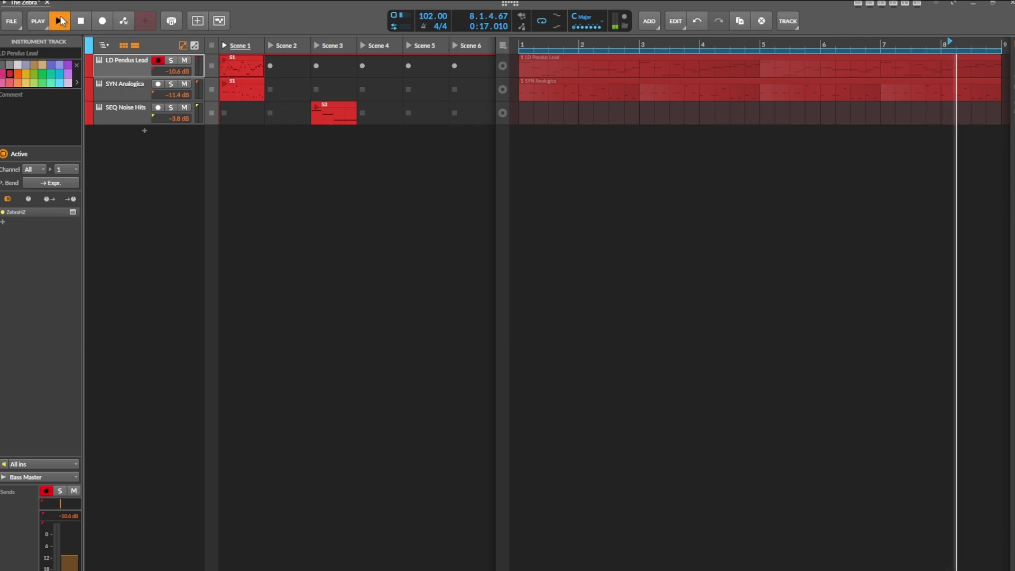
left_click(223, 45)
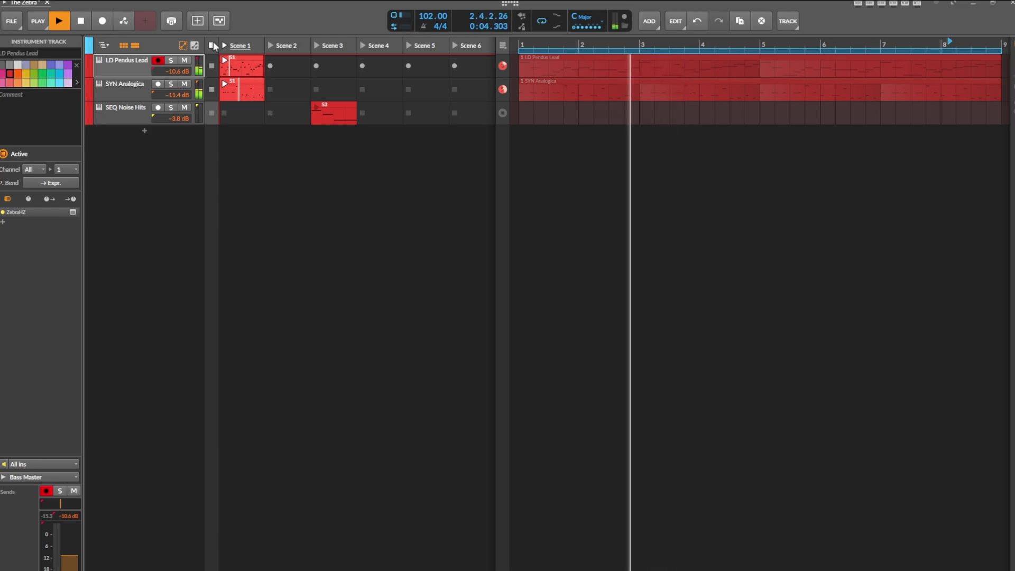
left_click(212, 46)
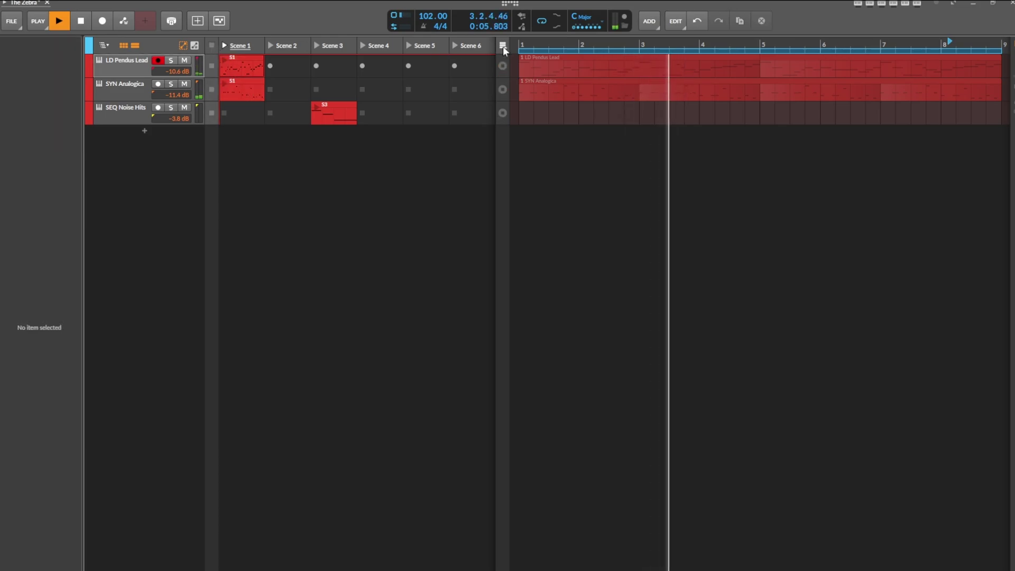
left_click(213, 45)
left_click(104, 44)
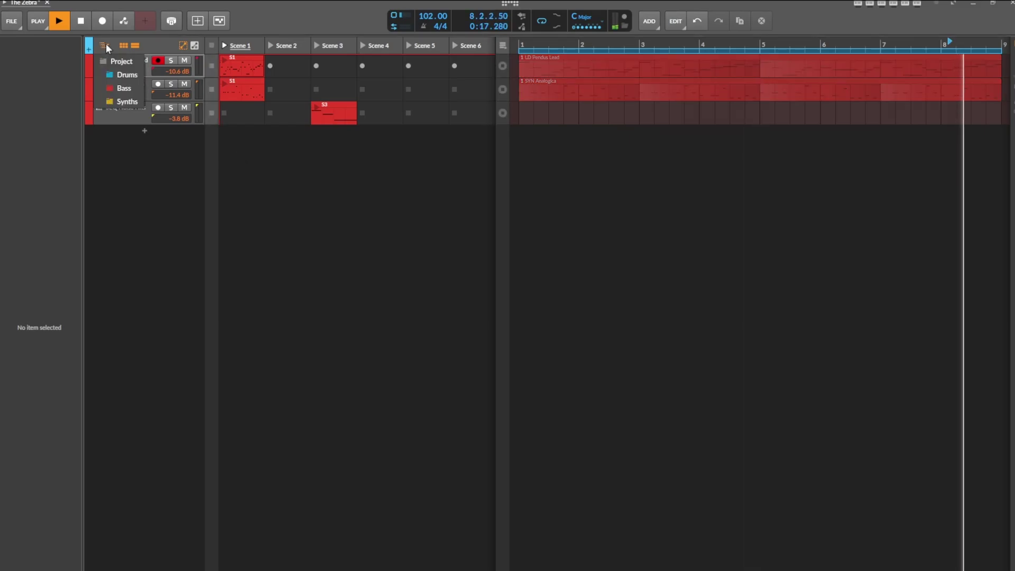
left_click(126, 62)
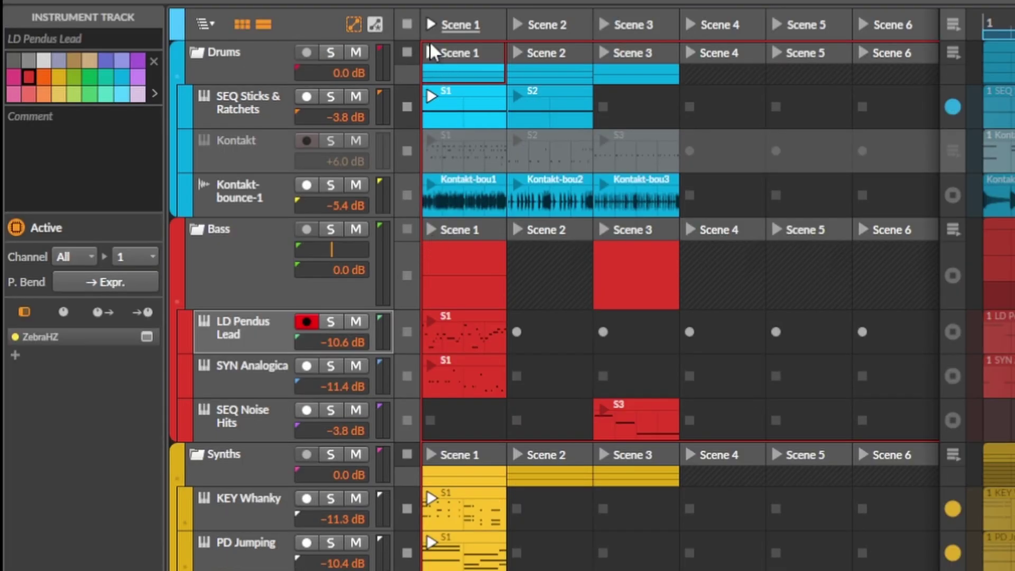
- Launch Scene 1, collapse the Bass, Drums and Synths groups, and resize the Drums and Synths rows
left_click(430, 25)
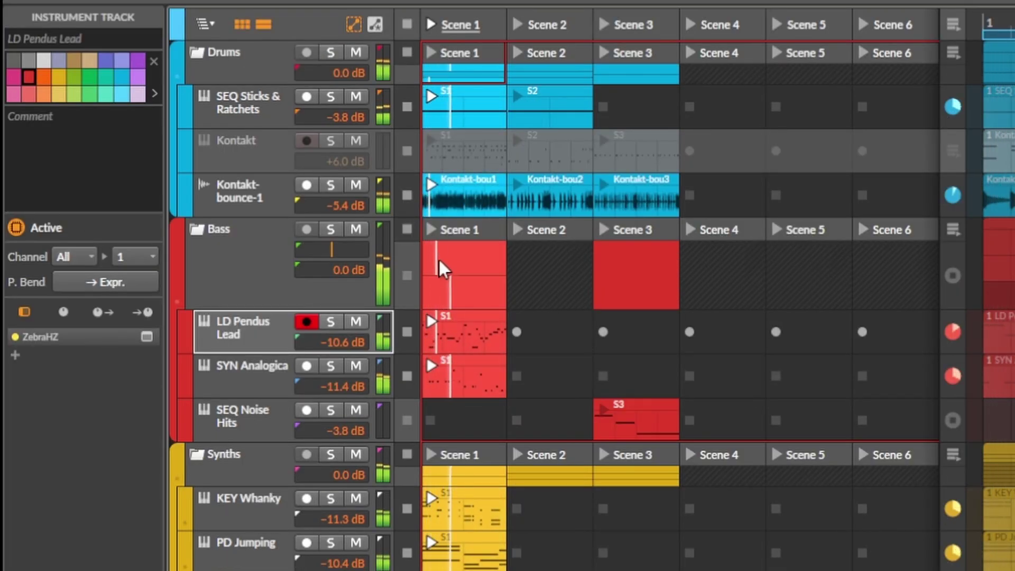
left_click(201, 229)
left_click(199, 51)
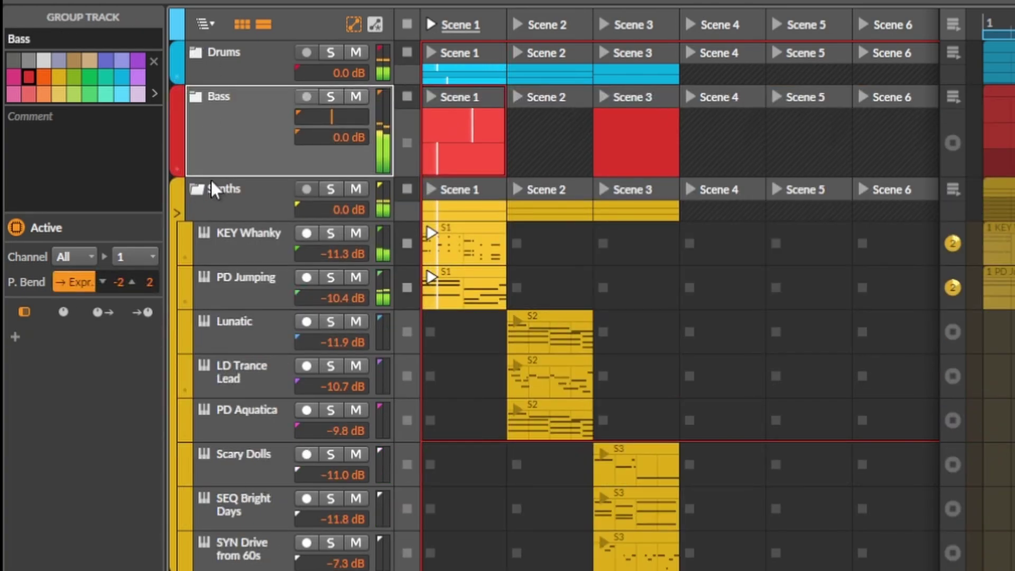
left_click(200, 188)
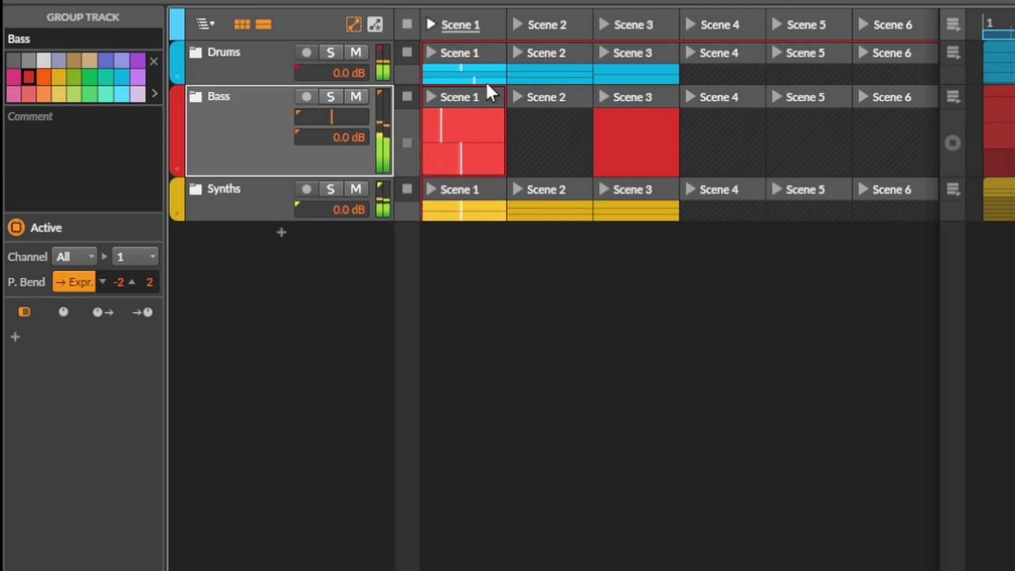
left_click_drag(265, 82, 251, 154)
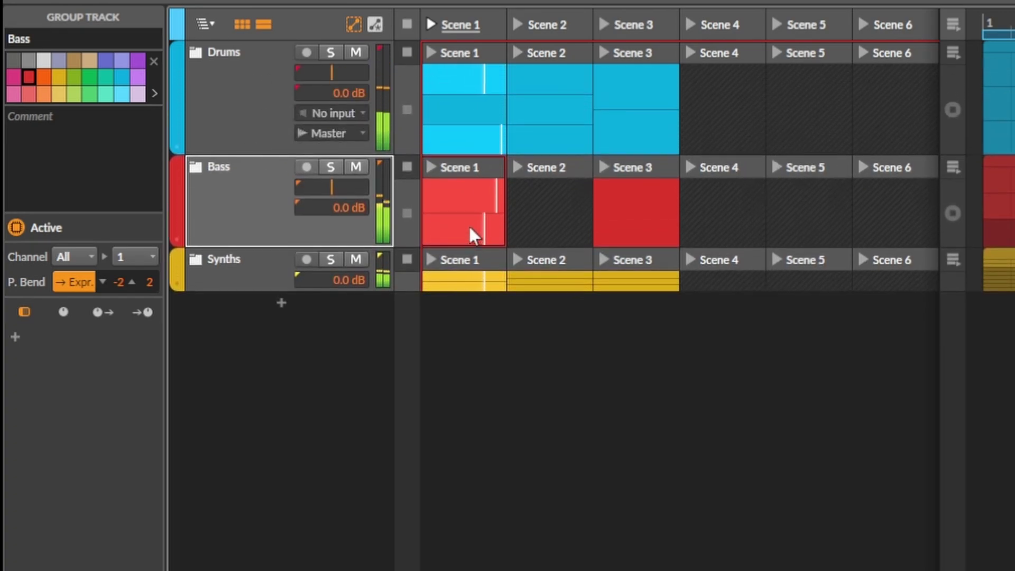
left_click_drag(231, 288, 227, 321)
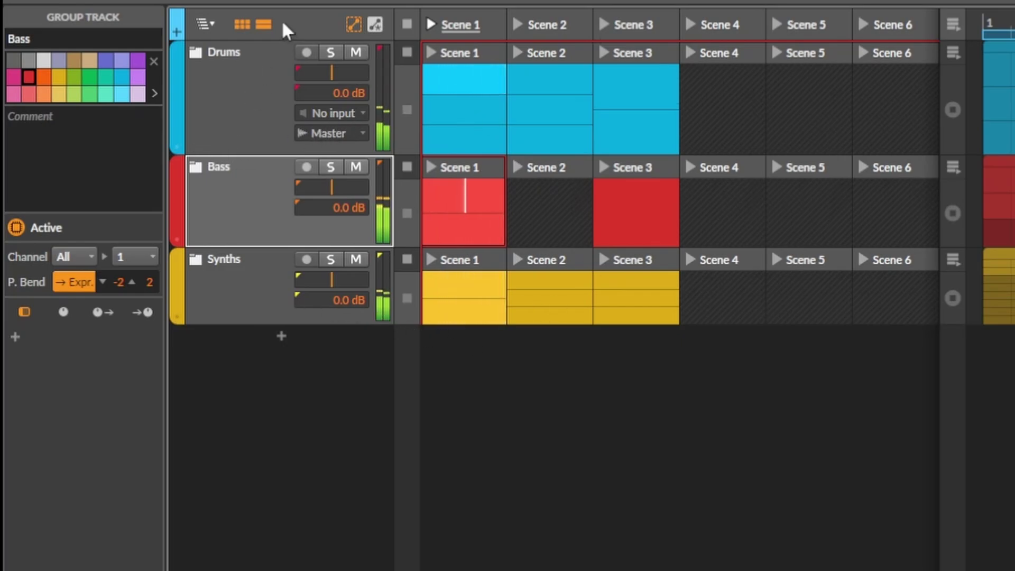
- Stop playback and bounce the Synths arranger clip in place (Pre-FX) to audio
key("space")
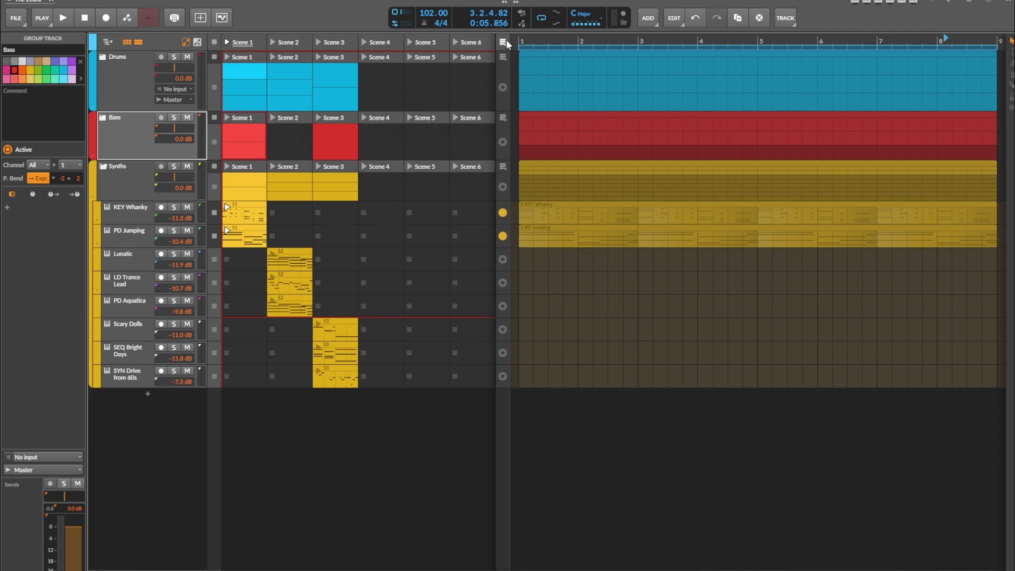
left_click(504, 41)
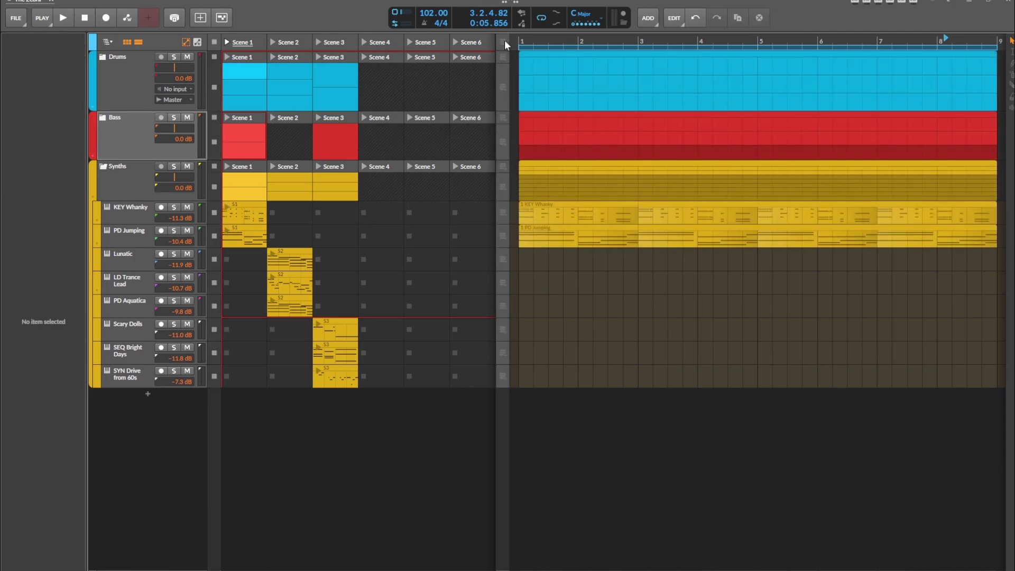
left_click(729, 173)
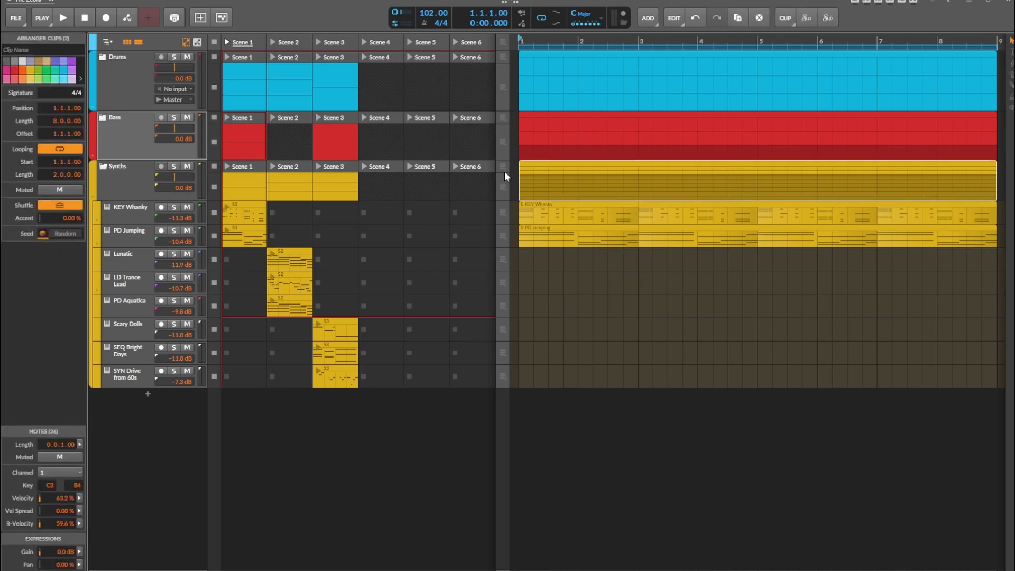
scroll(622, 176, "right", 2)
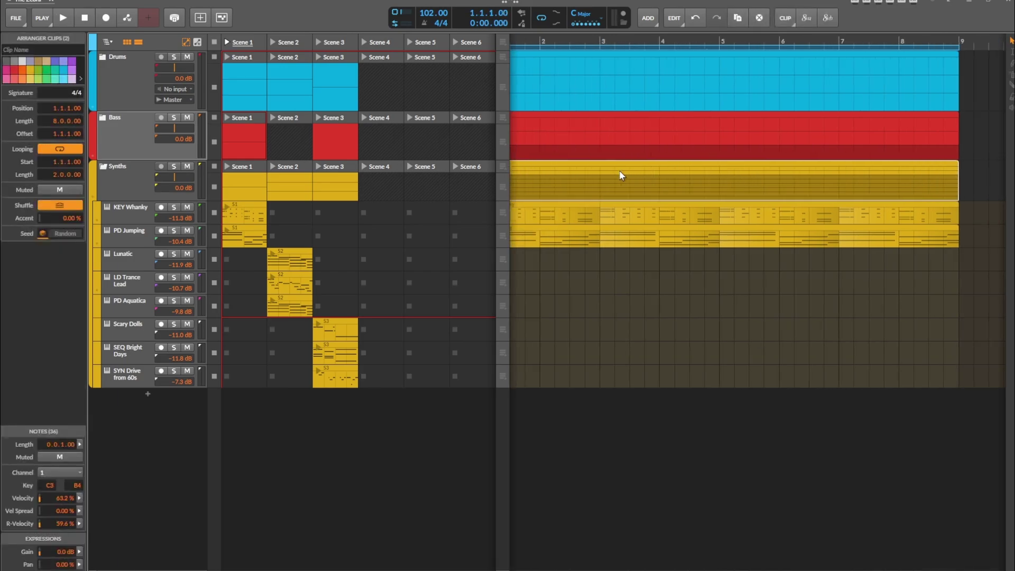
scroll(621, 175, "down", 3)
right_click(622, 175)
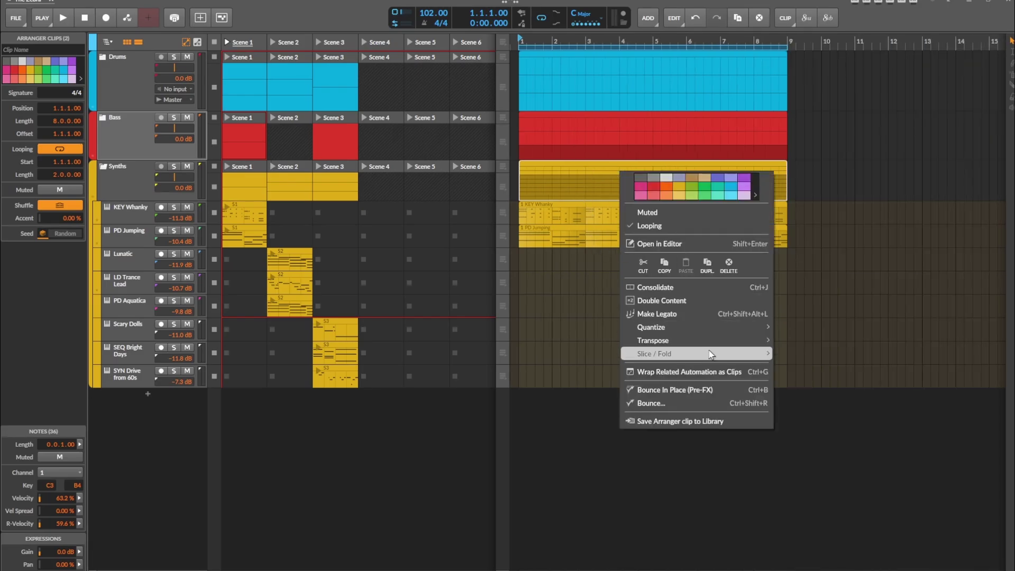
left_click(731, 392)
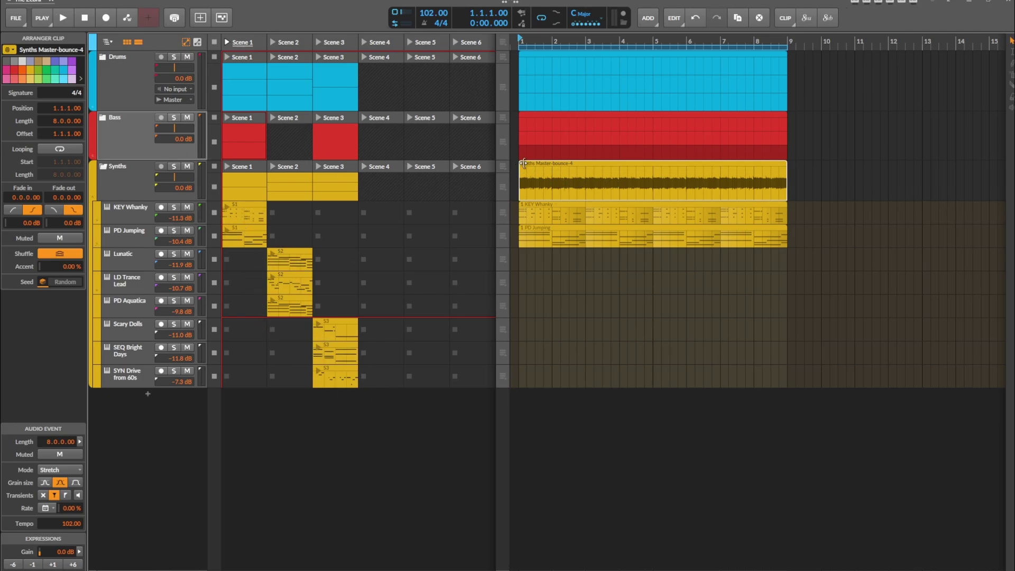
- Trim the Synths Master-bounce-4 clip to span bars 3 to 7 and start playback
left_click_drag(521, 162, 575, 181)
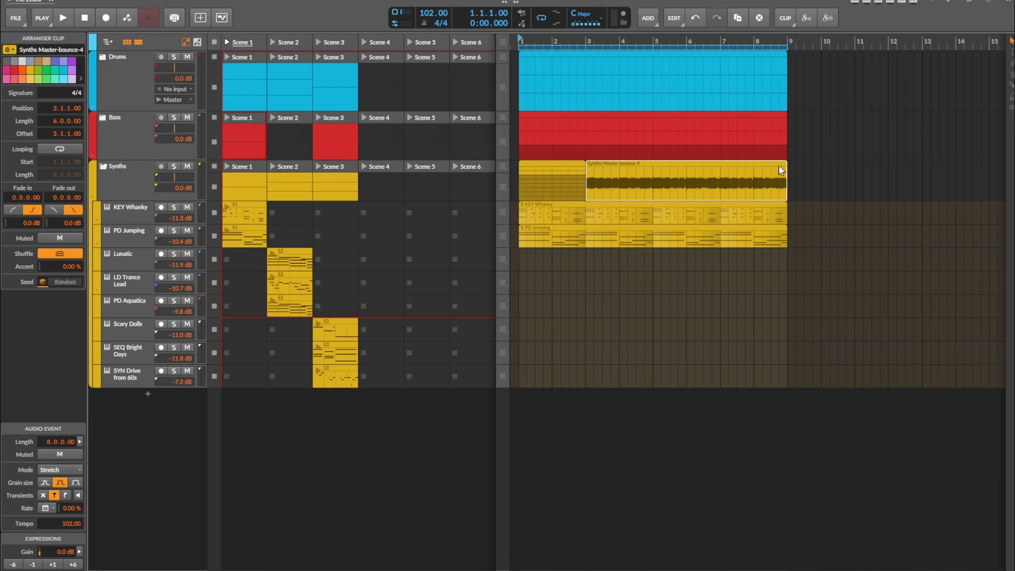
left_click_drag(786, 164, 720, 164)
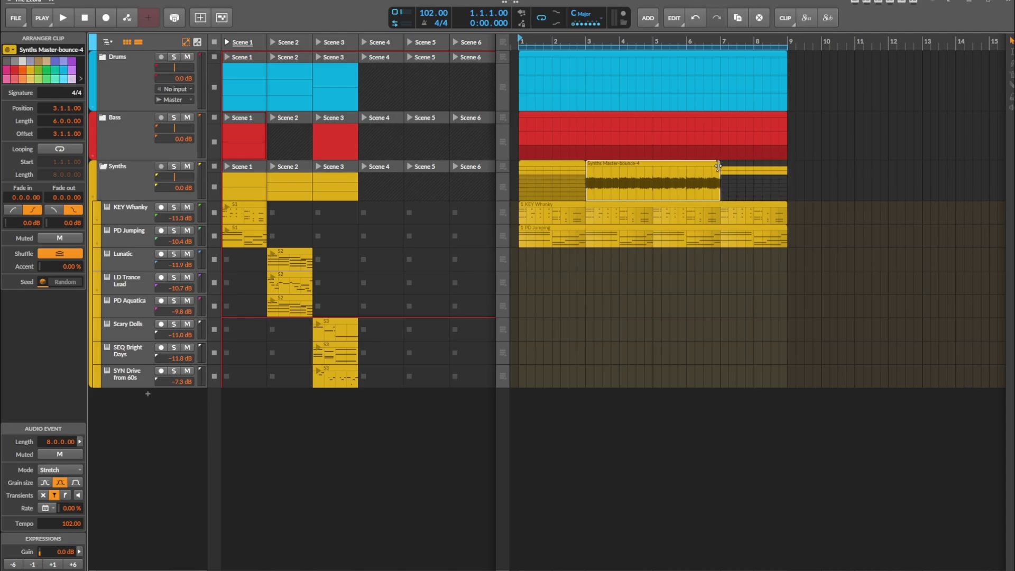
key("space")
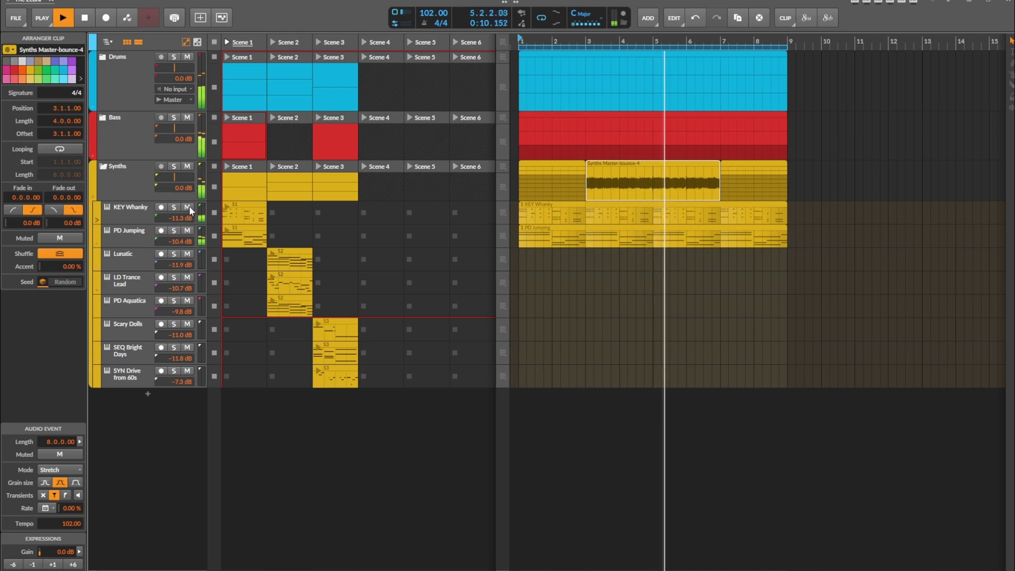
- Audition by muting and unmuting PD Jumping and KEY Whanky, then stop playback
left_click(187, 230)
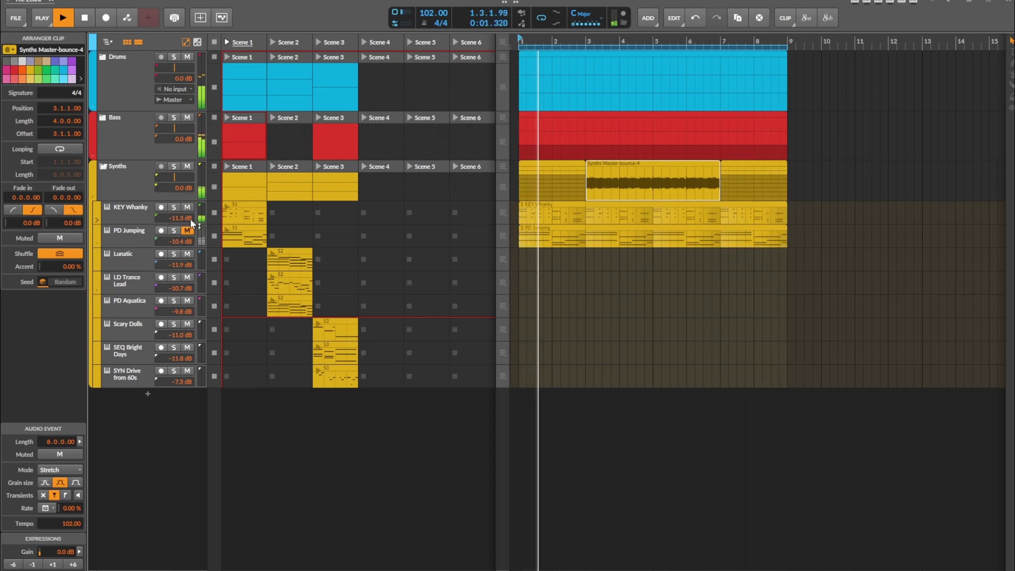
left_click(187, 230)
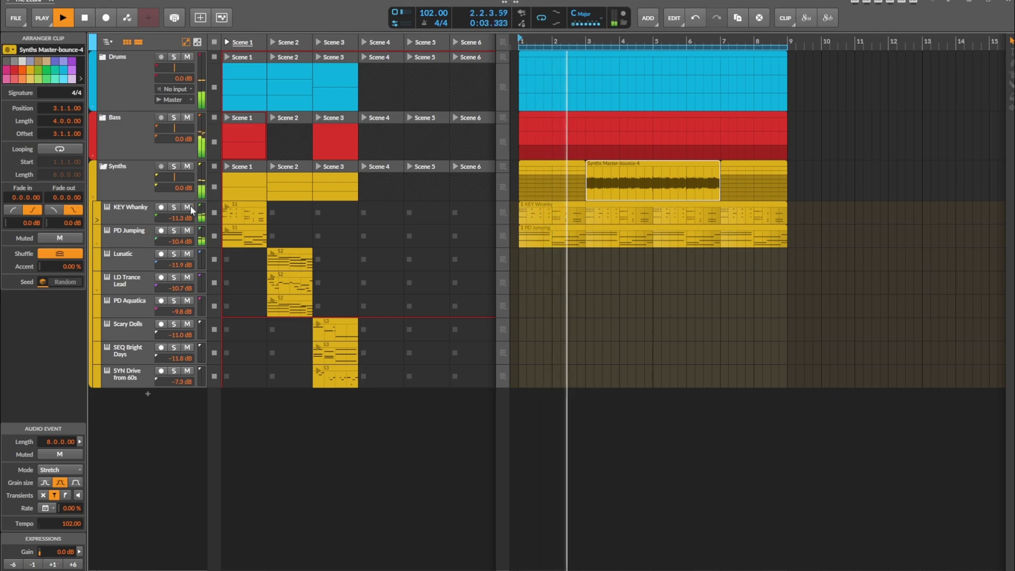
left_click(187, 207)
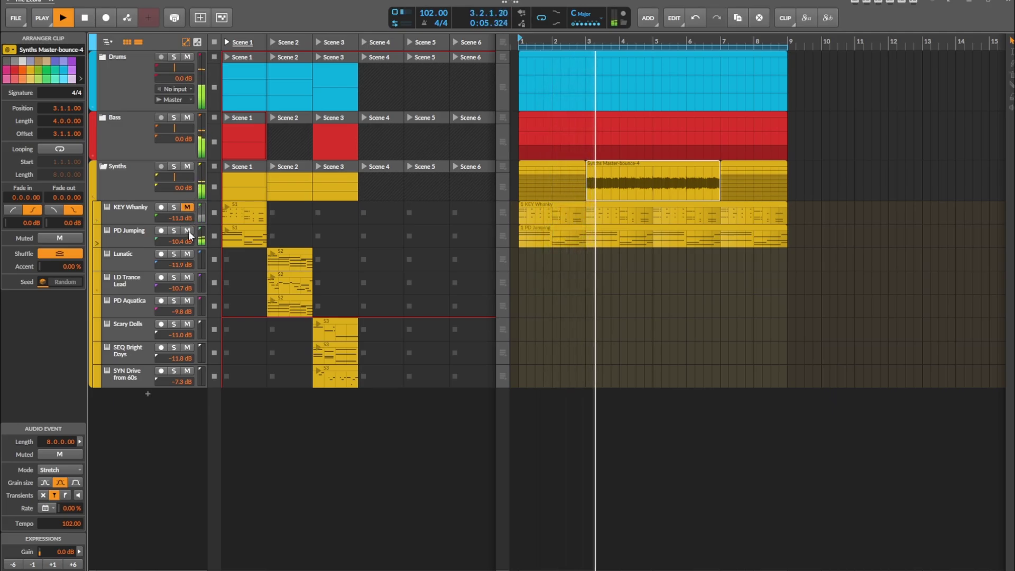
left_click(187, 208)
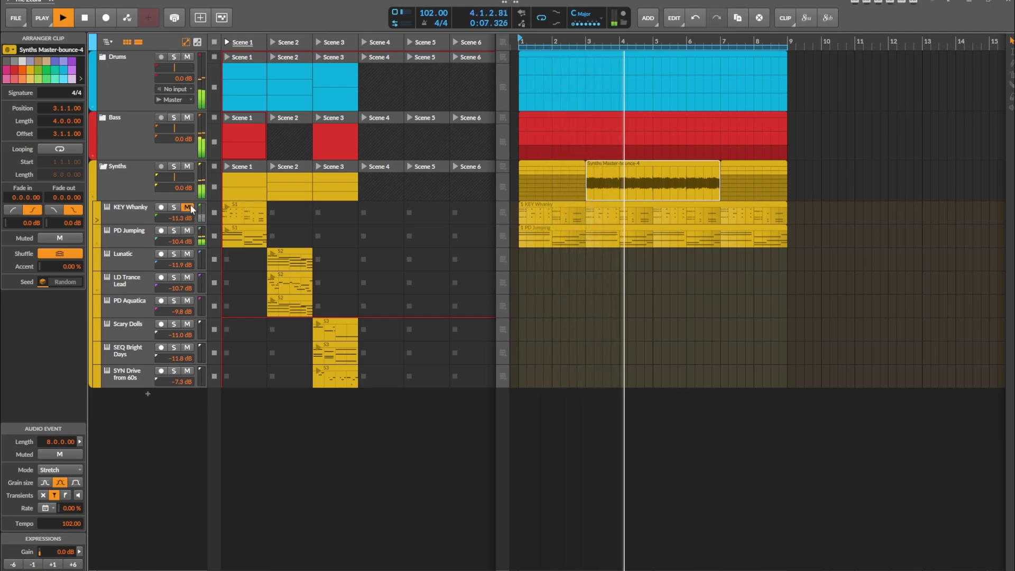
key("space")
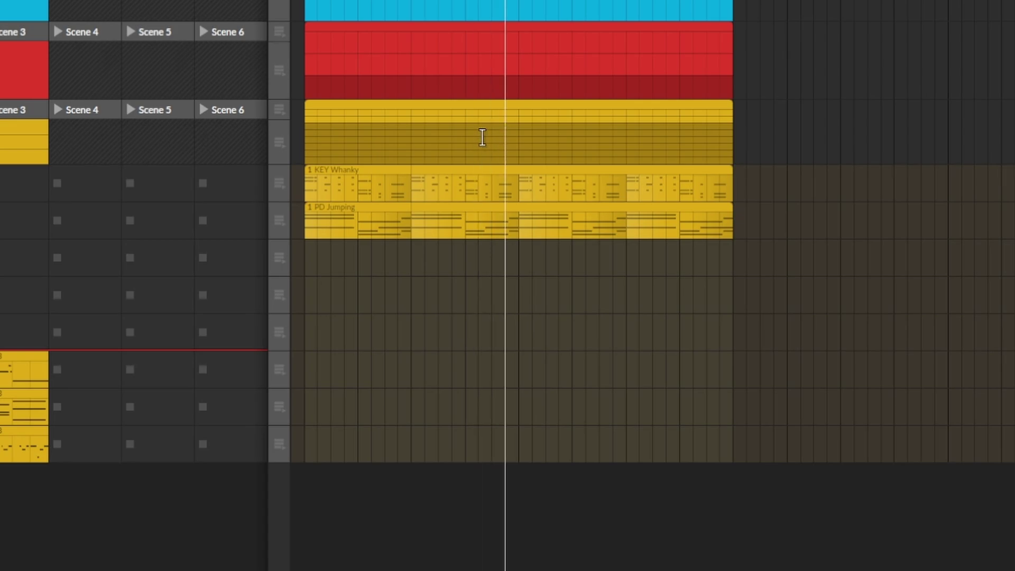
- Bounce a short time range on the Synths lane in place to audio
left_click_drag(467, 136, 517, 136)
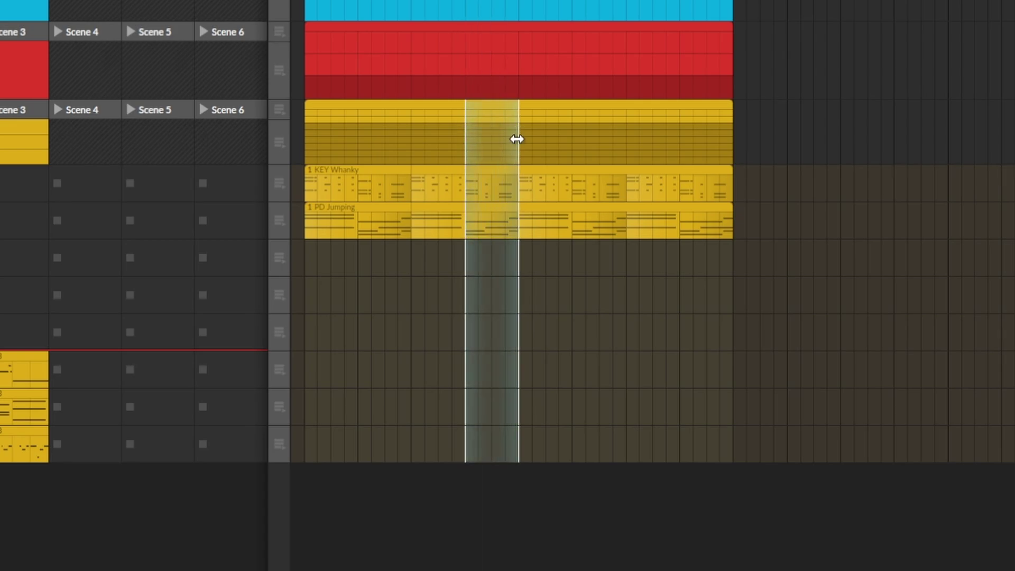
right_click(493, 110)
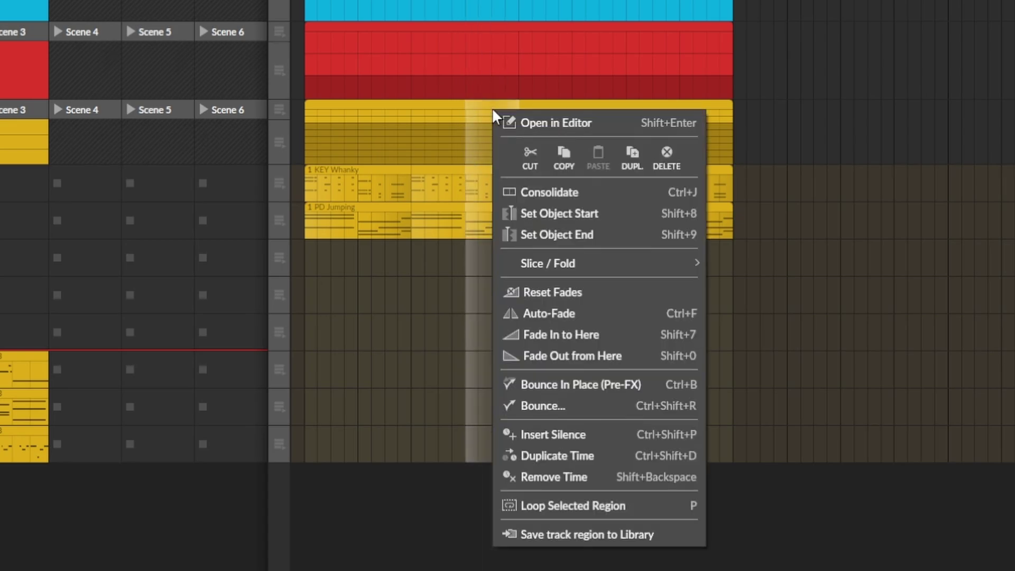
left_click(614, 386)
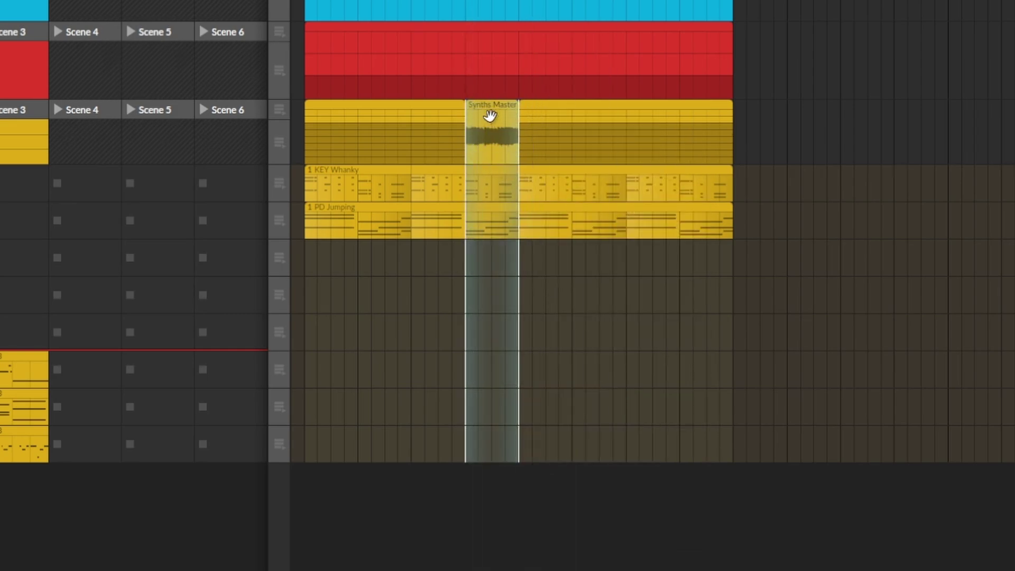
- Reverse the new bounced slice and play it back
left_click(492, 111)
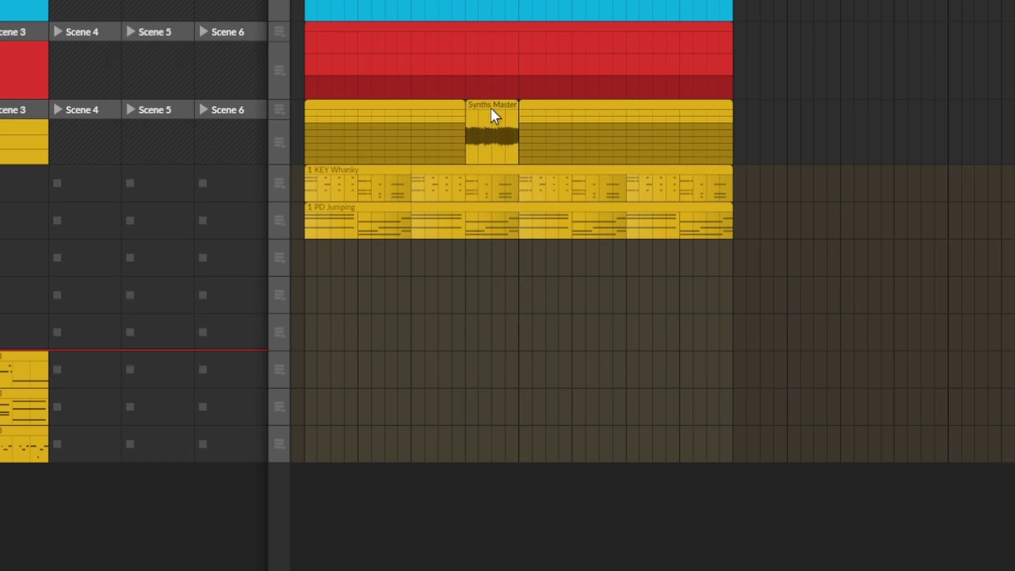
right_click(493, 102)
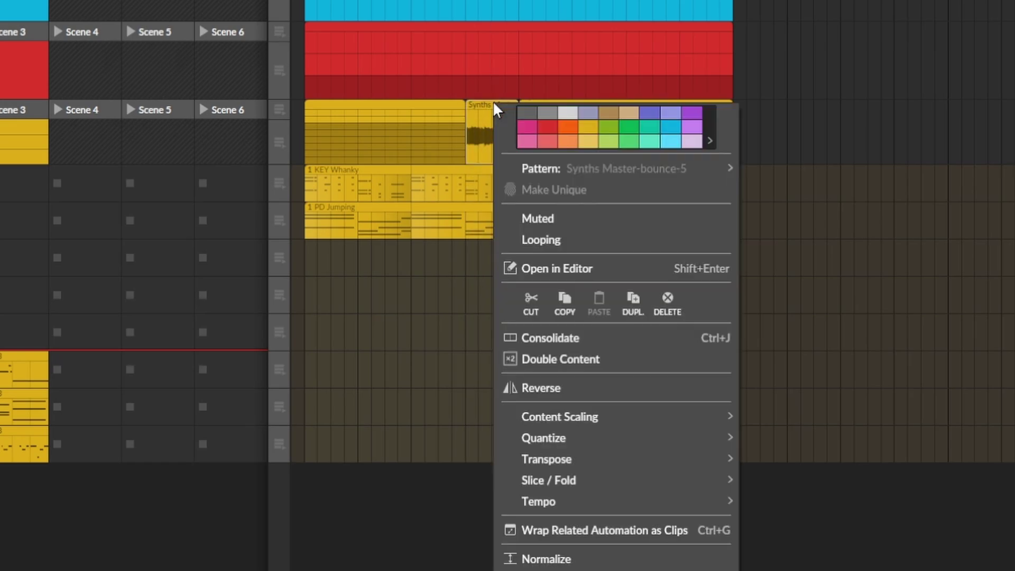
left_click(573, 389)
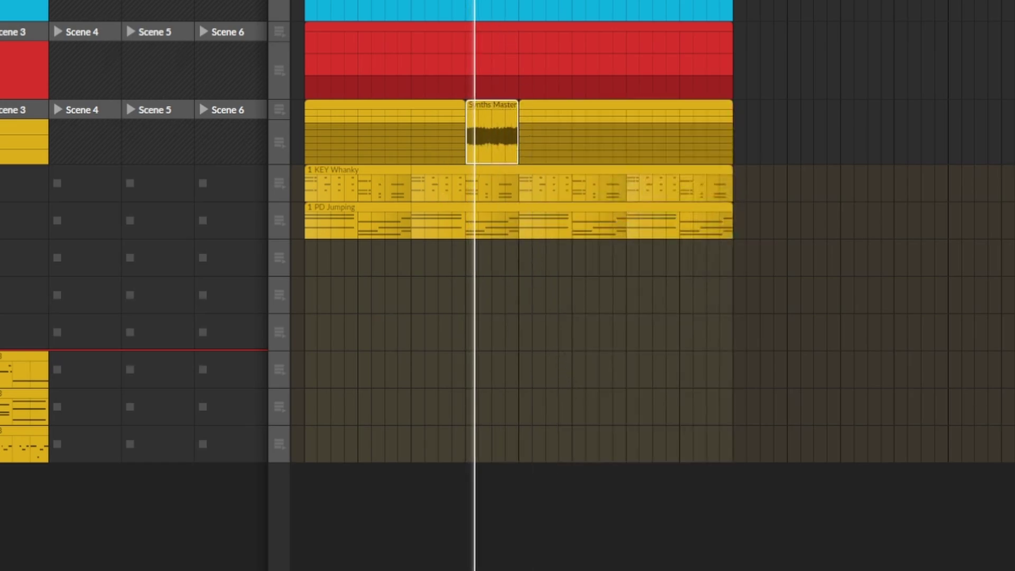
key("space")
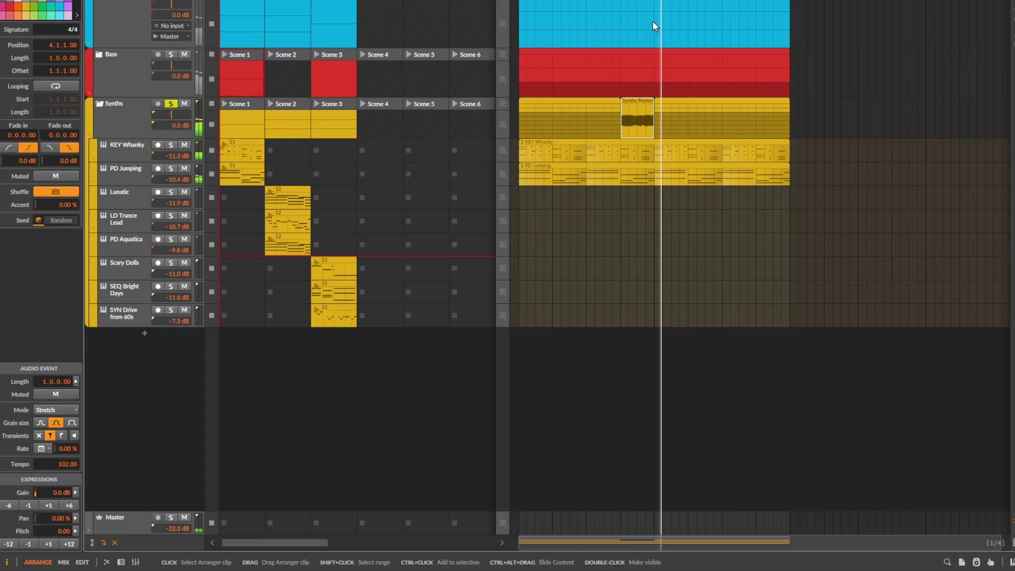
- Open the Synths Master-bounce-5 clip, trial-cut its later audio, then undo back to remove the slice
double_click(638, 104)
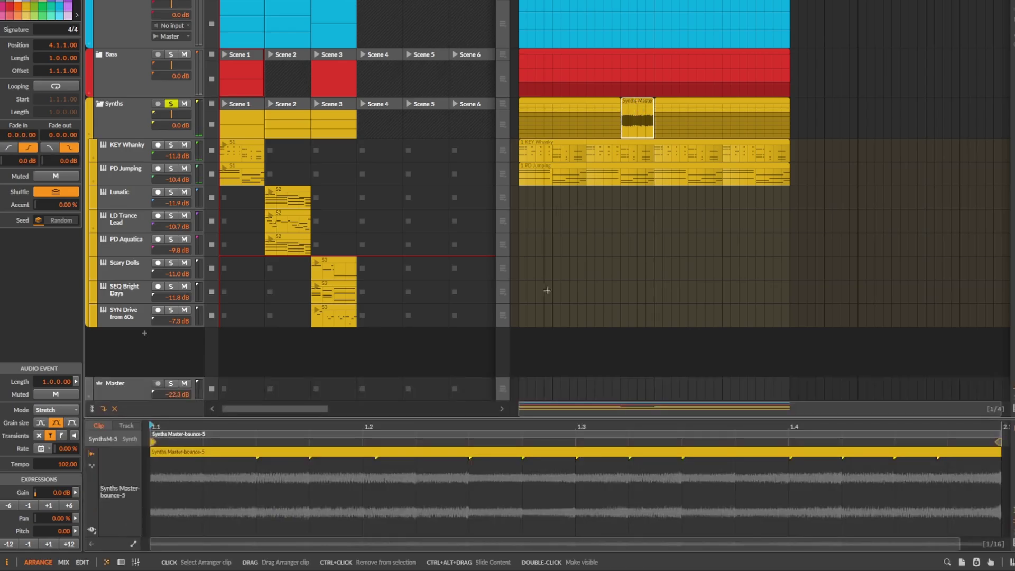
left_click_drag(442, 419, 442, 311)
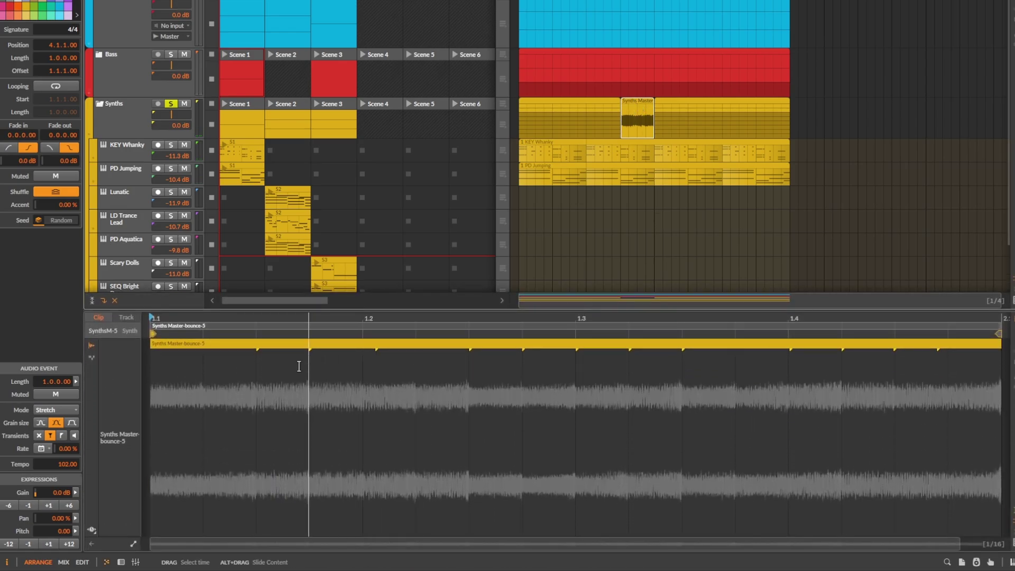
left_click_drag(319, 350, 552, 351)
key("Delete")
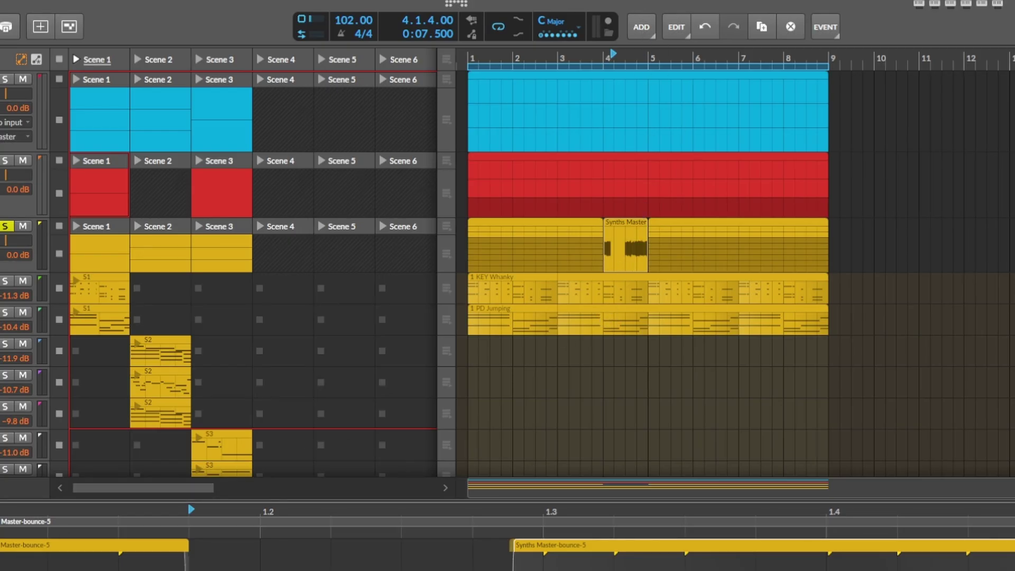
key("ctrl+z")
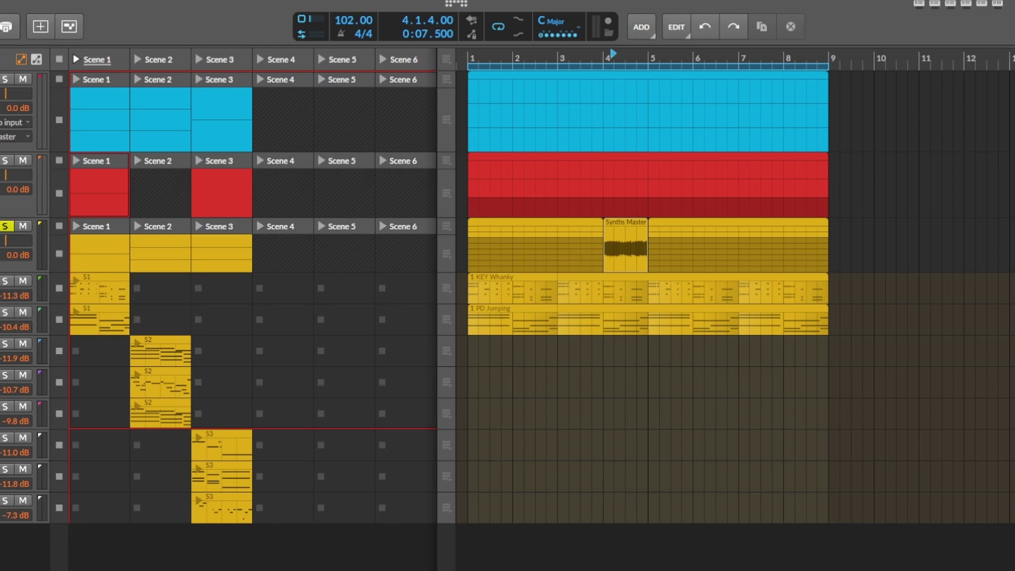
key("ctrl+z")
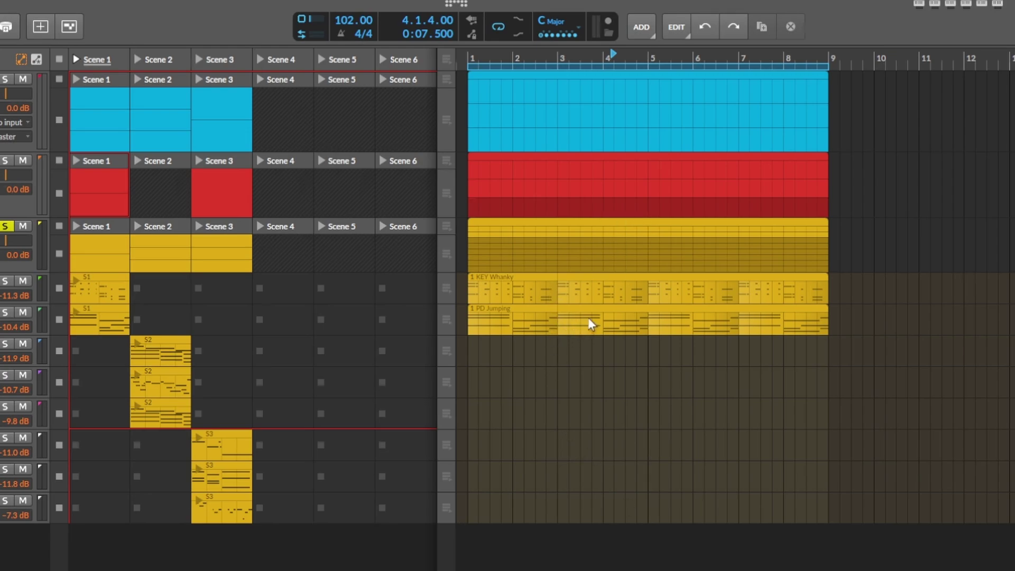
- Apply Transpose an Octave Up to the Synths group clip in the arranger
left_click(589, 226)
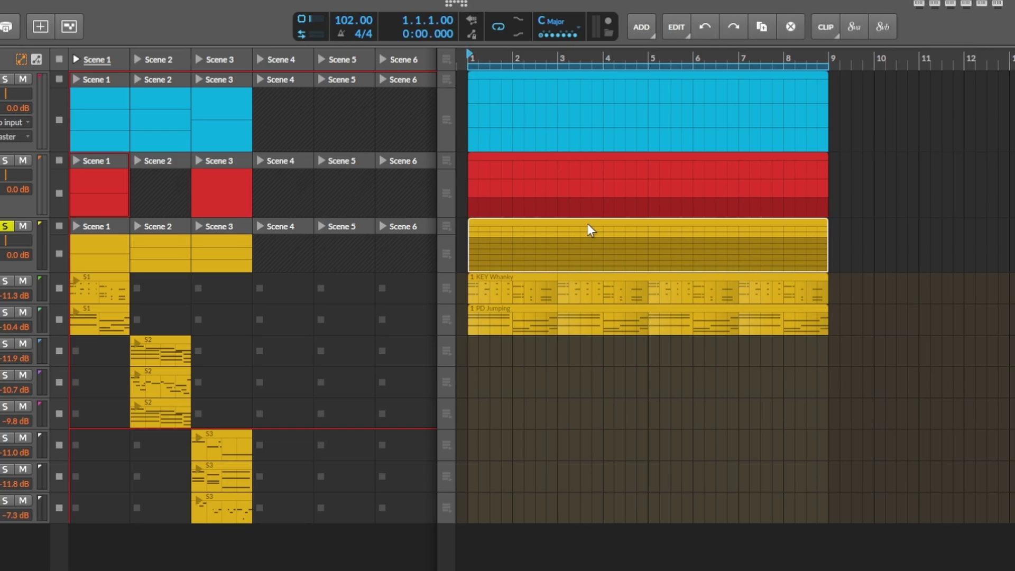
right_click(636, 239)
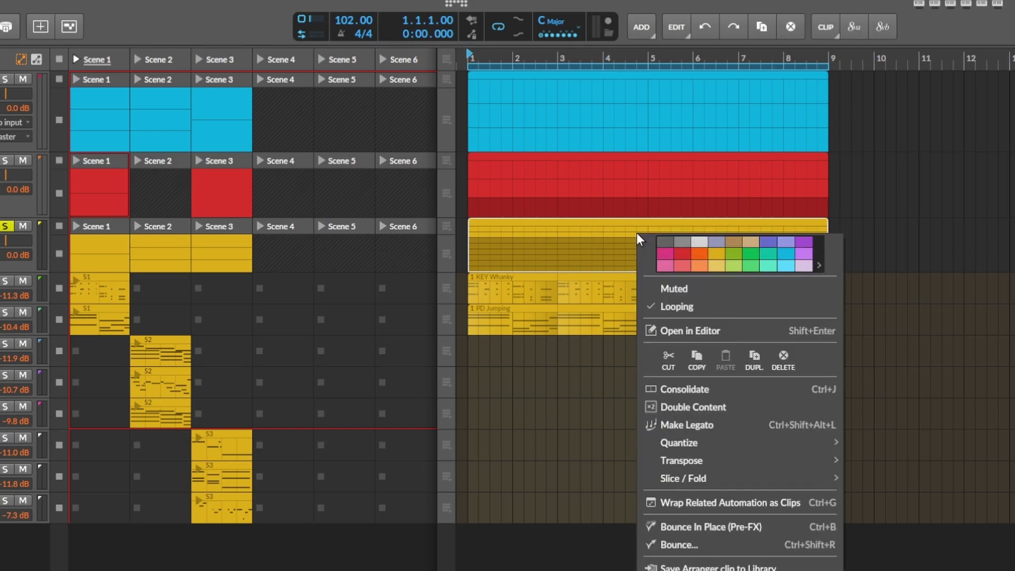
mouse_move(682, 461)
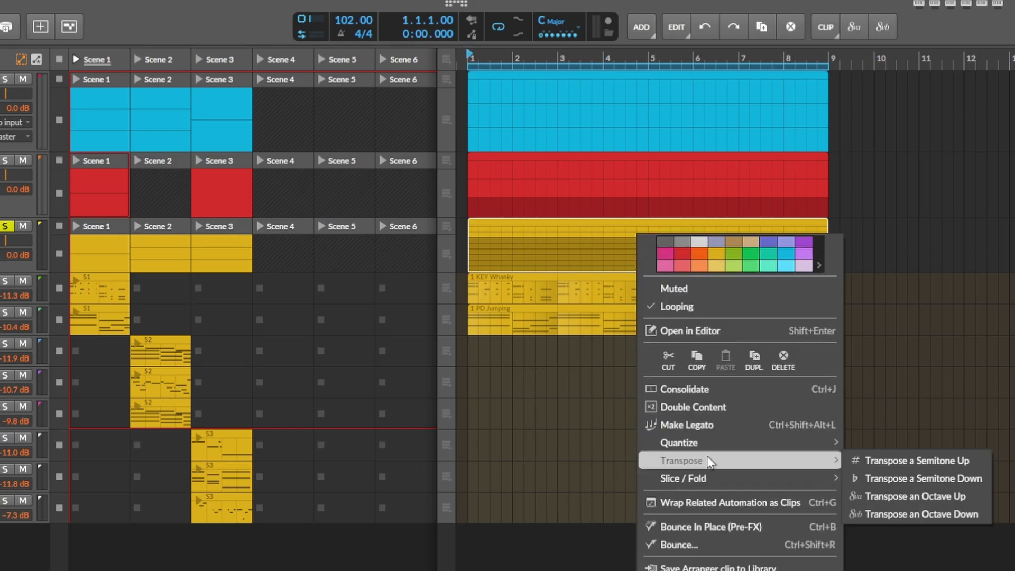
left_click(951, 496)
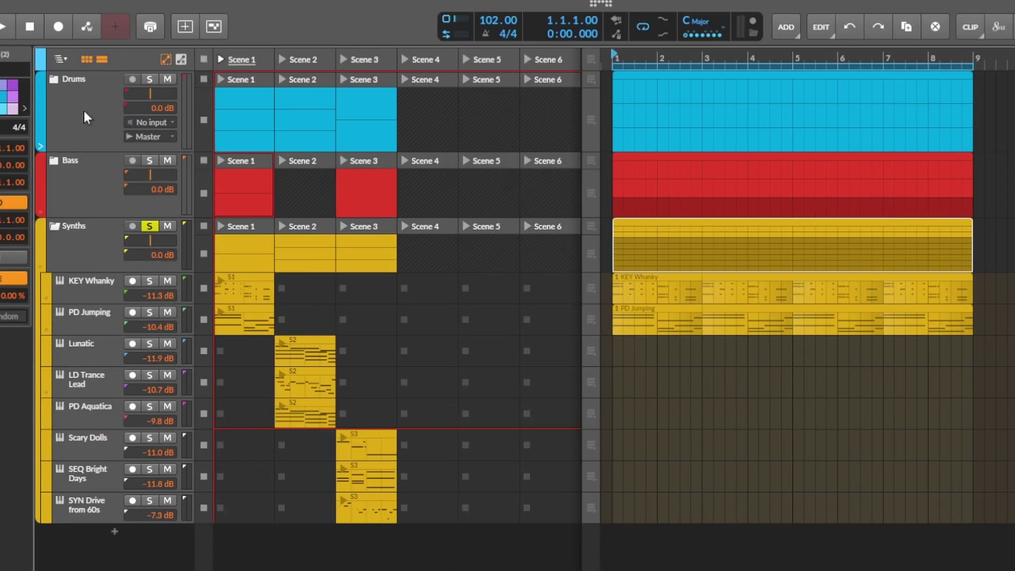
- Group Drums, Bass and Synths into a new purple group track named 'Project'
left_click(84, 110)
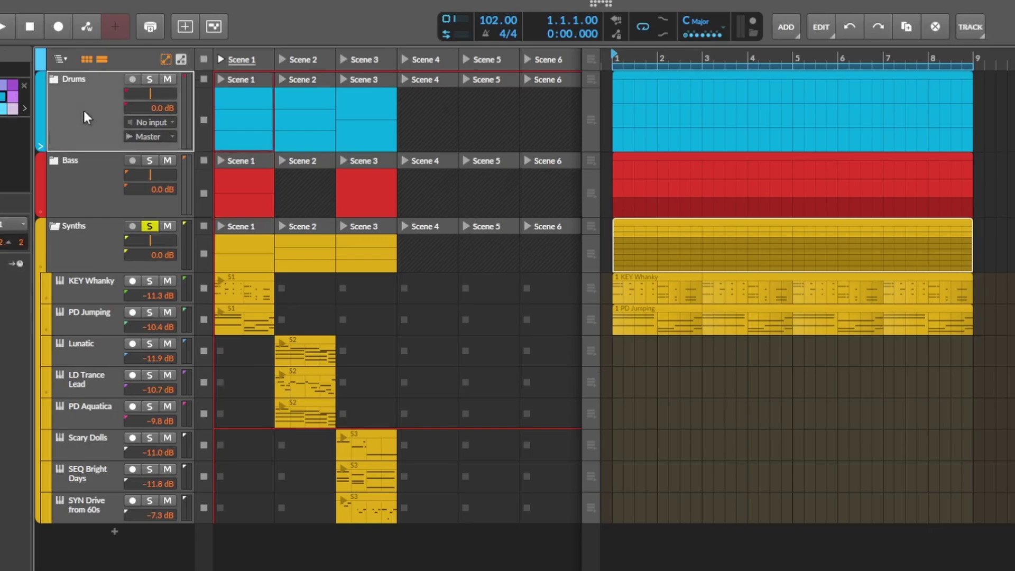
left_click(72, 243, "shift")
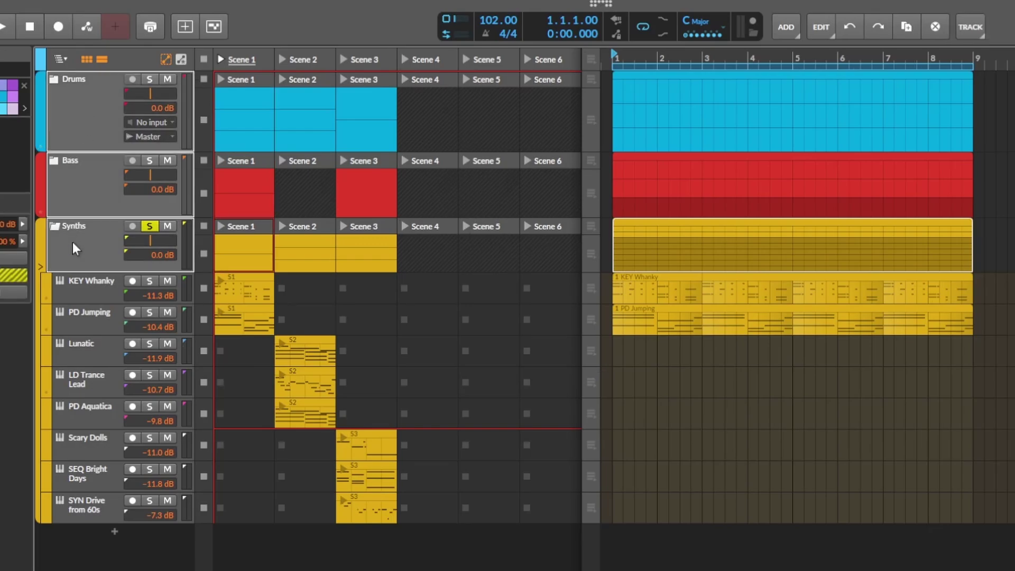
key("ctrl+g")
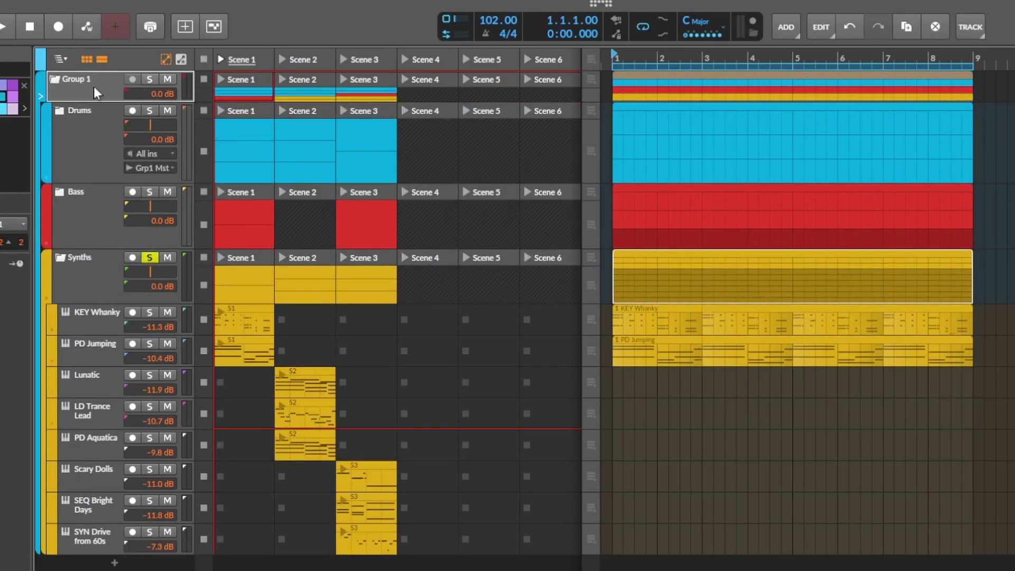
left_click(11, 85)
double_click(108, 80)
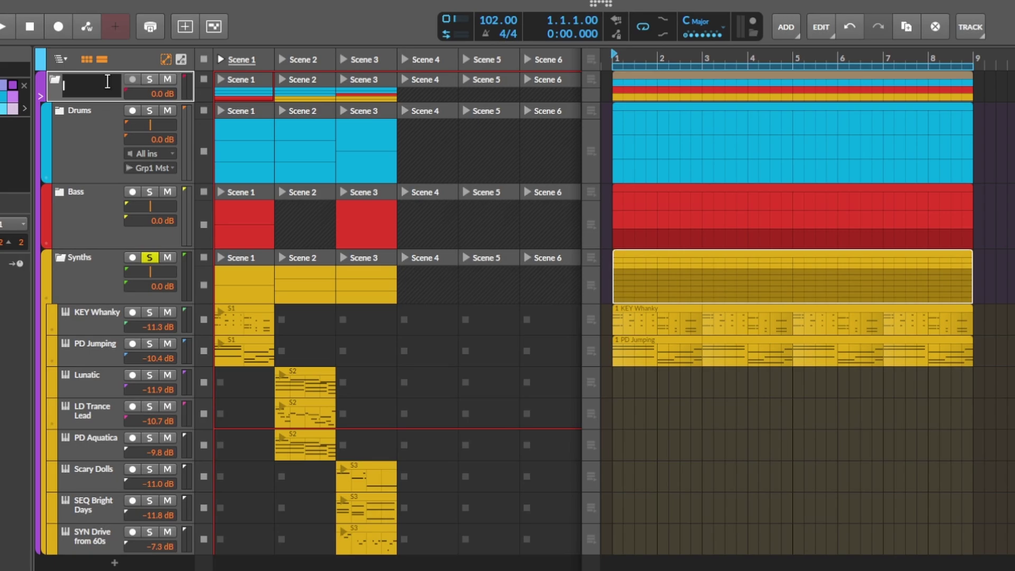
key("Return")
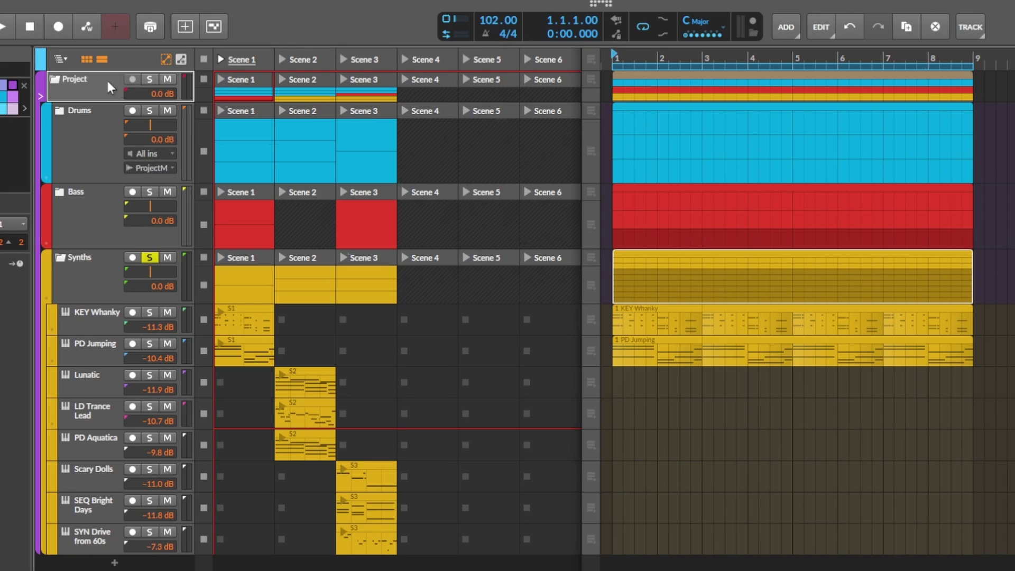
left_click(730, 90)
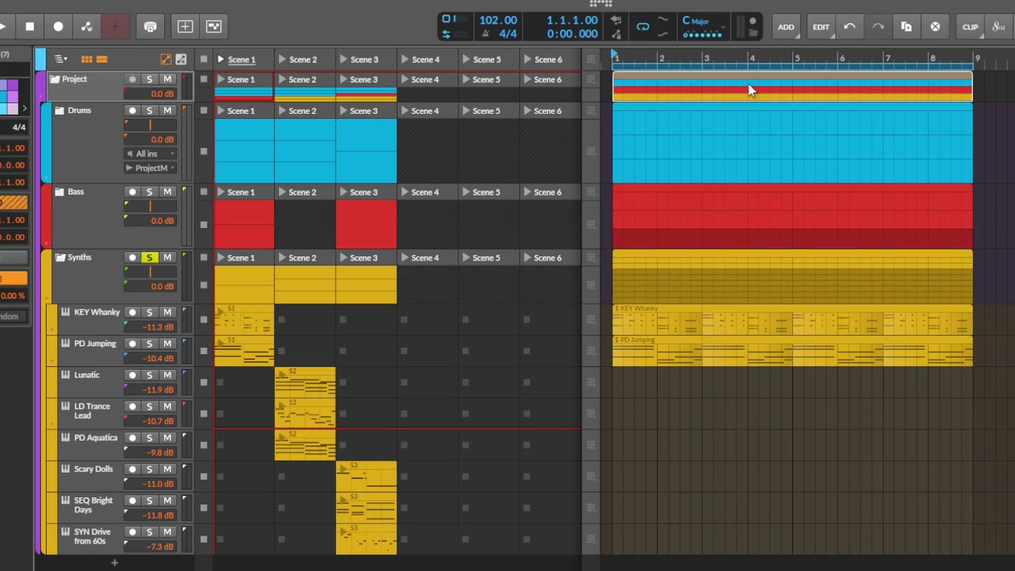
- Expand the Bass group, then transpose the Project clip an octave up and undo it
left_click(60, 190)
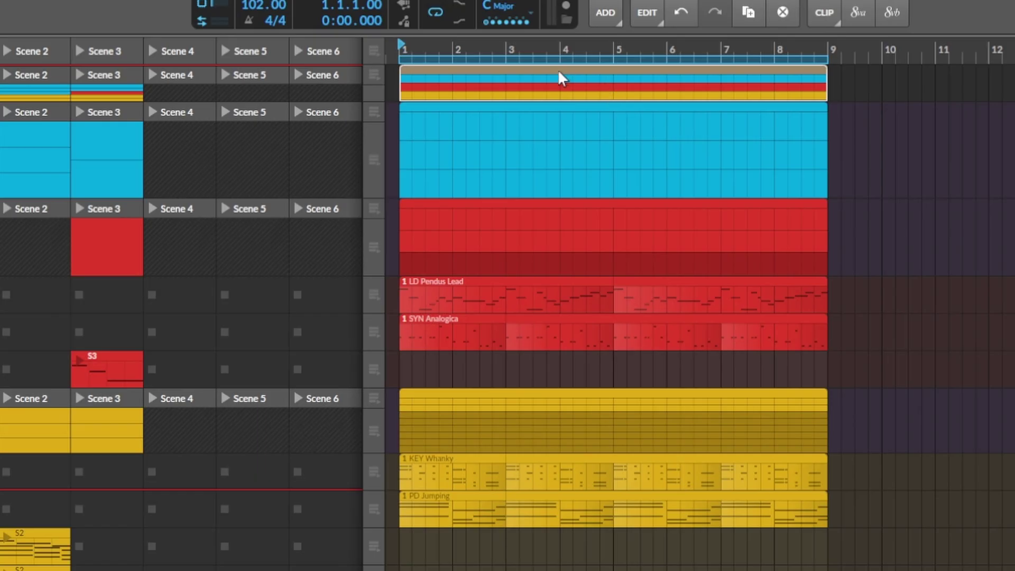
right_click(745, 79)
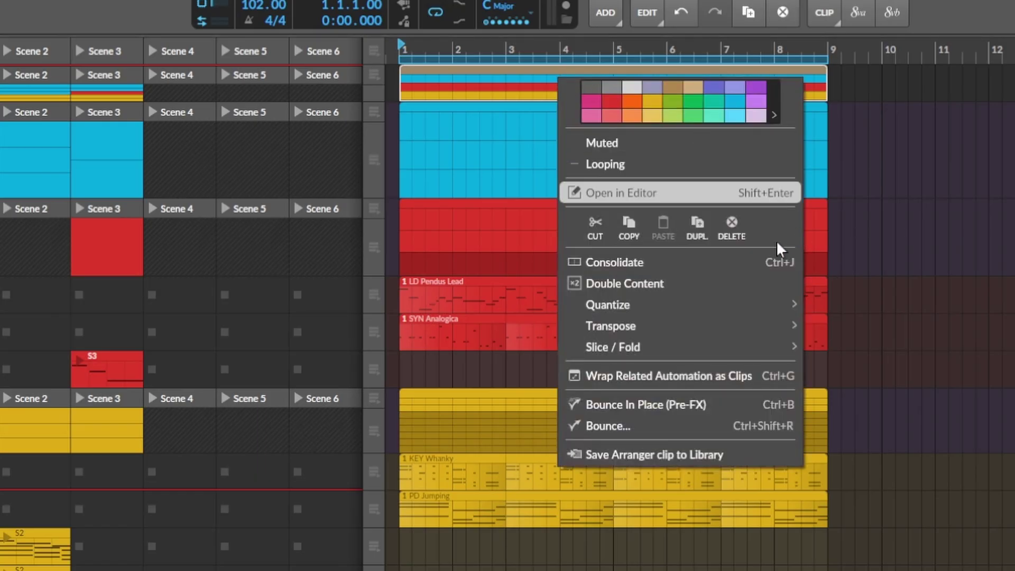
mouse_move(778, 326)
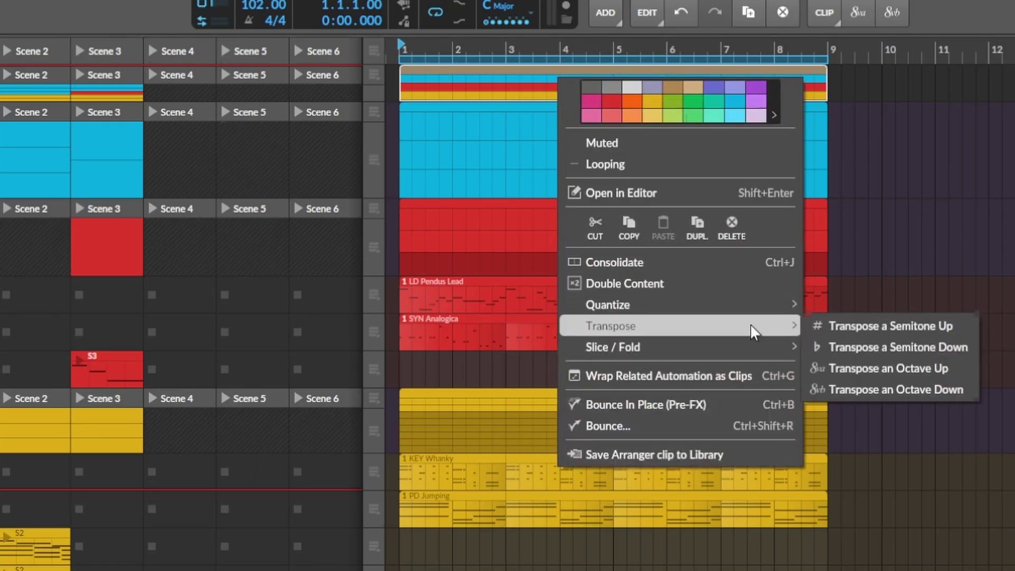
left_click(922, 369)
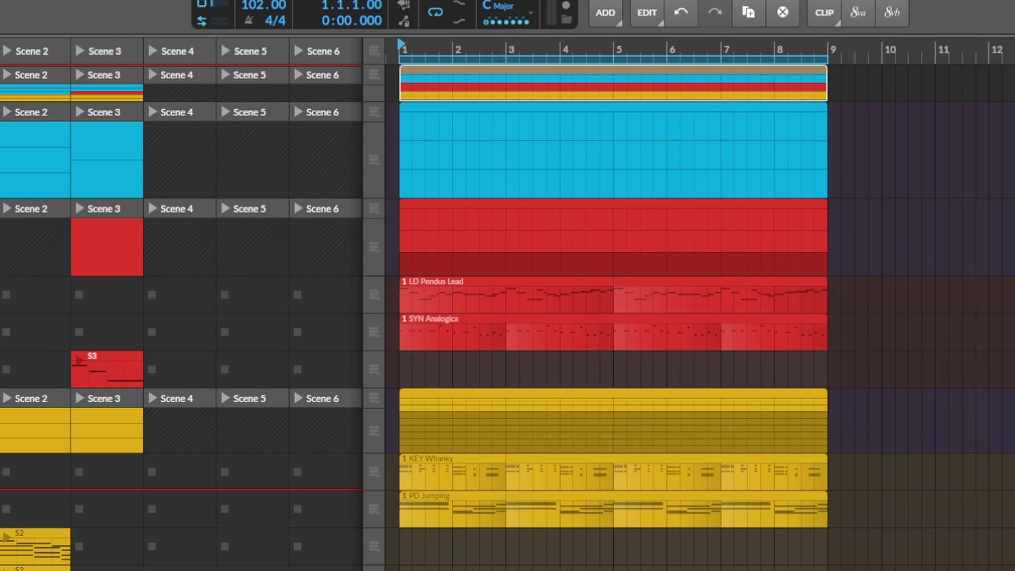
key("ctrl+z")
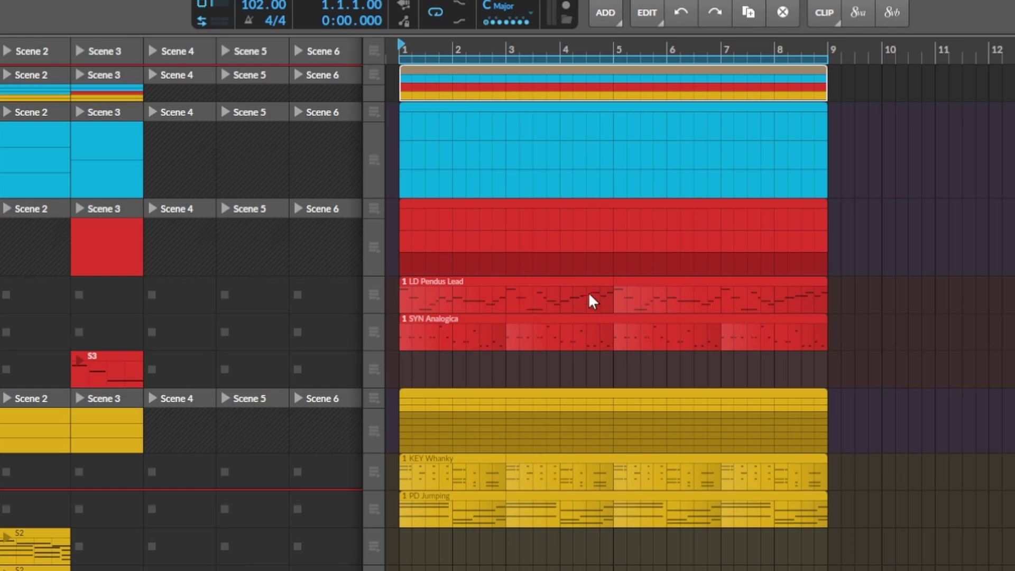
- Reopen the selected clips' options menu and dismiss it without changes
right_click(564, 91)
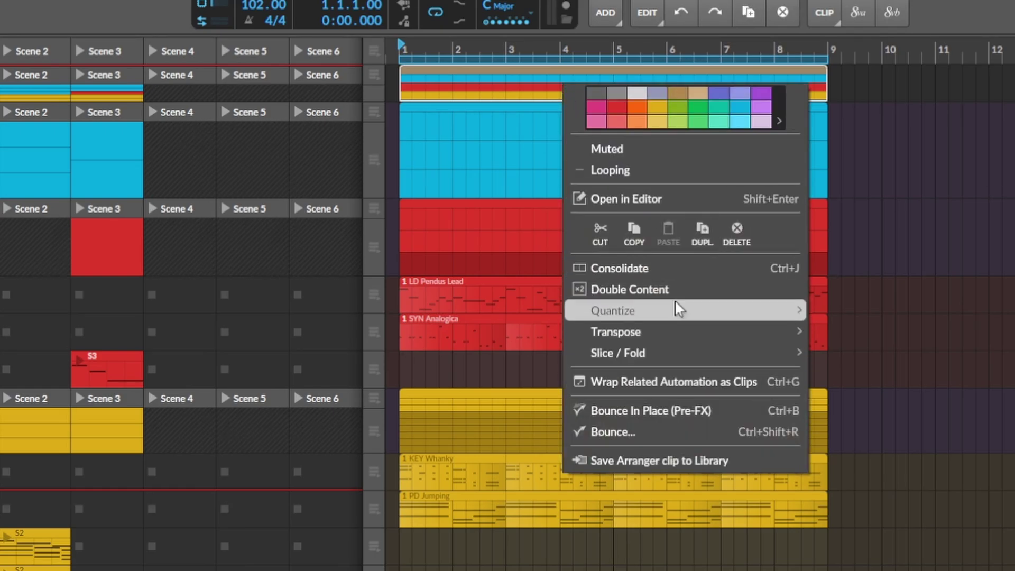
mouse_move(675, 304)
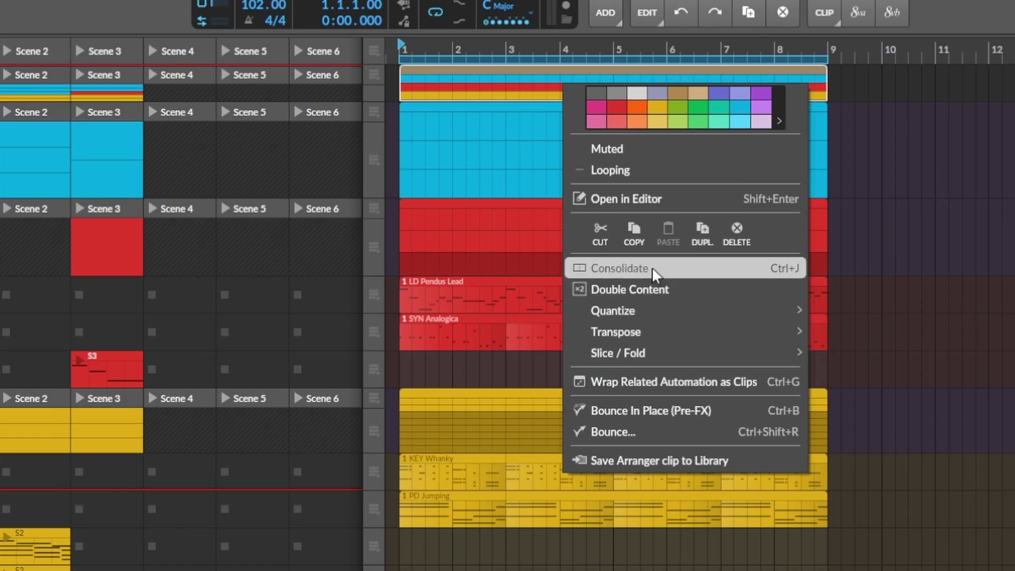
key("Escape")
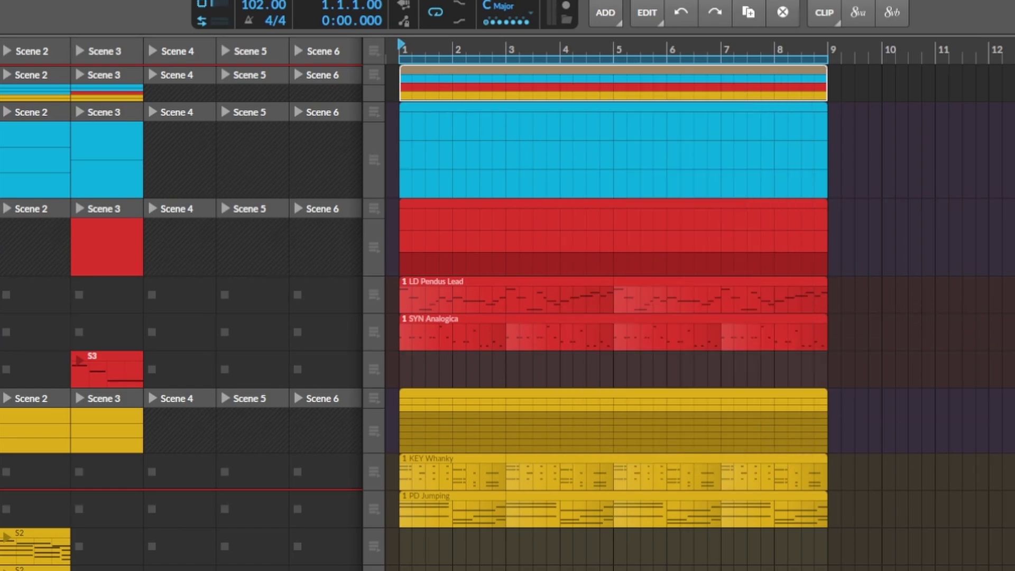